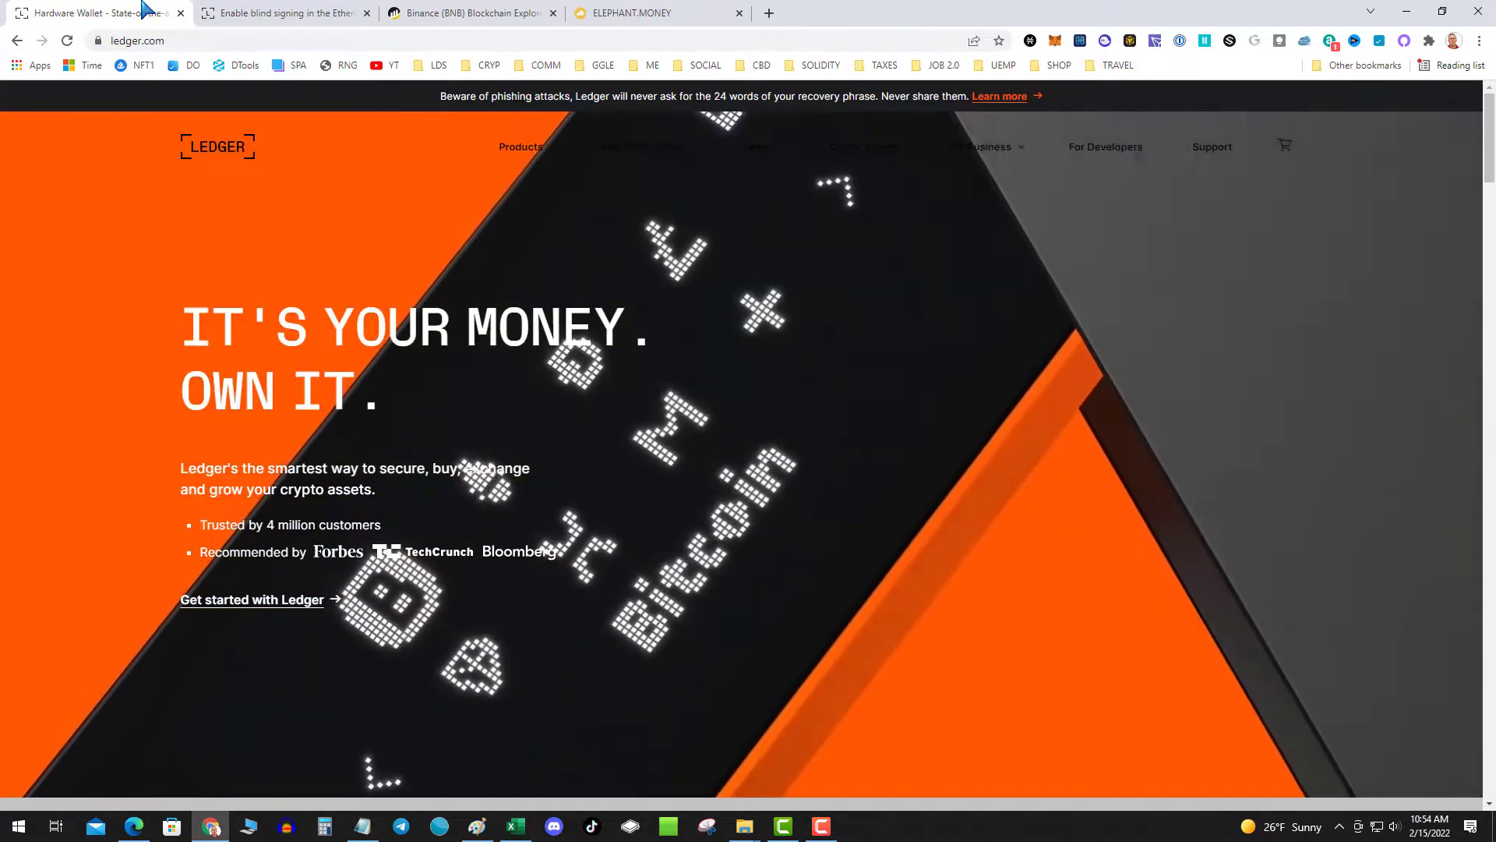
pyautogui.click(281, 14)
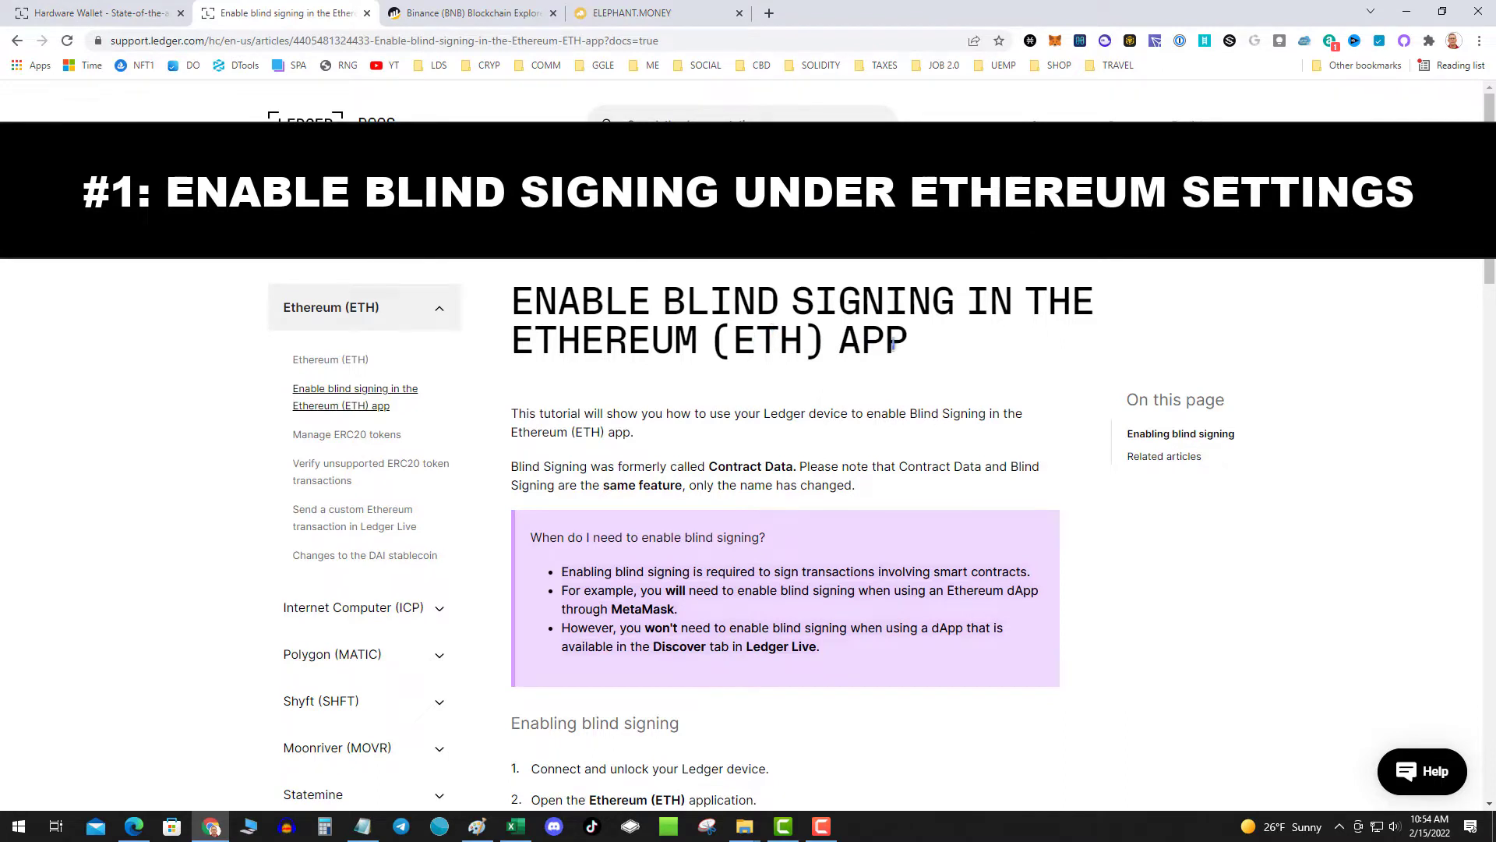
pyautogui.moveTo(511, 286)
pyautogui.mouseDown()
pyautogui.moveTo(950, 396)
pyautogui.moveTo(935, 350)
pyautogui.mouseUp()
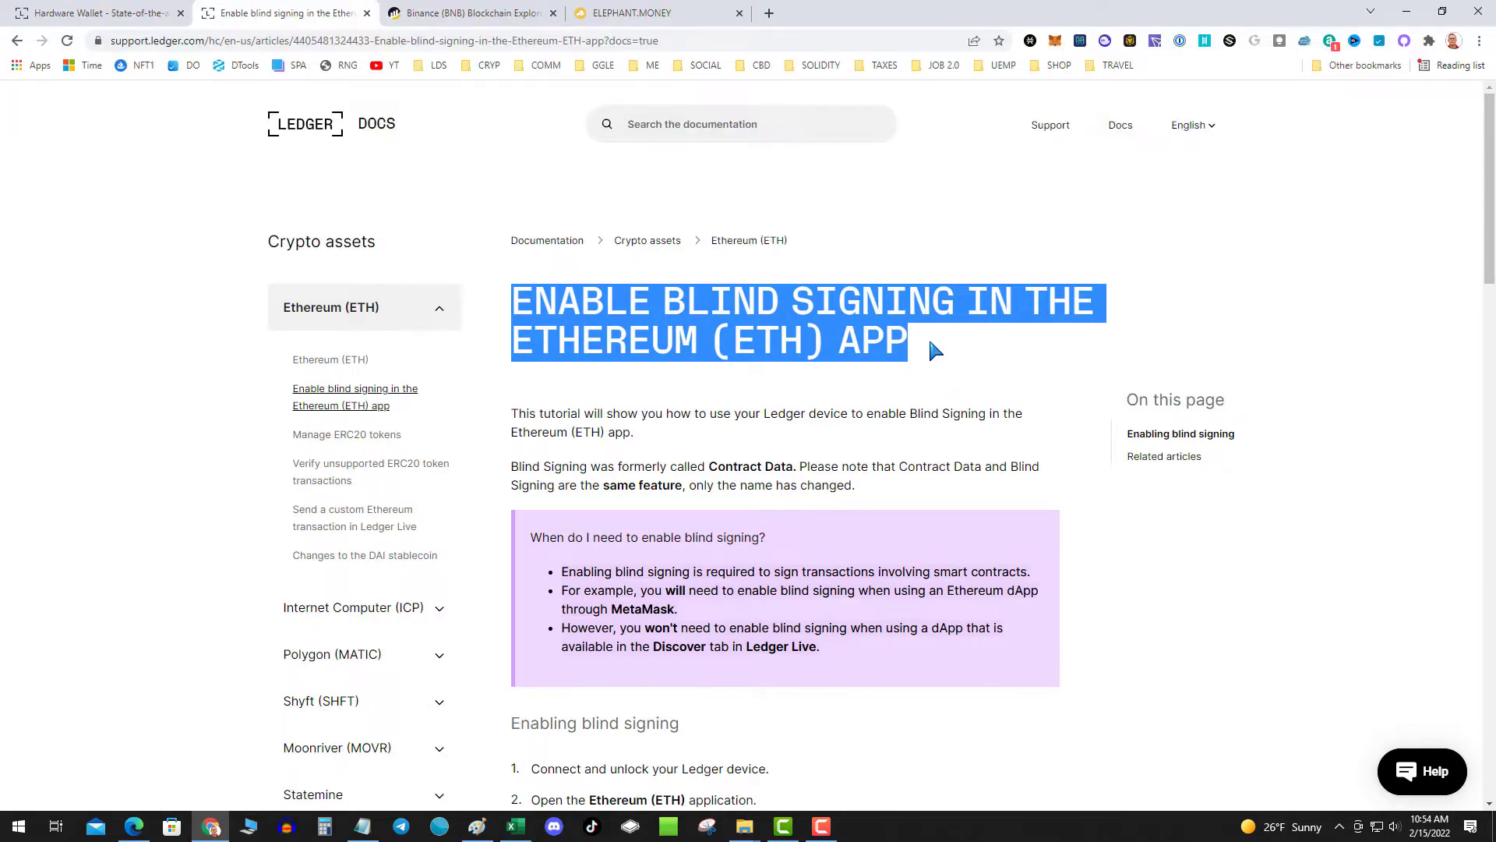
pyautogui.scroll(-2, 935, 434)
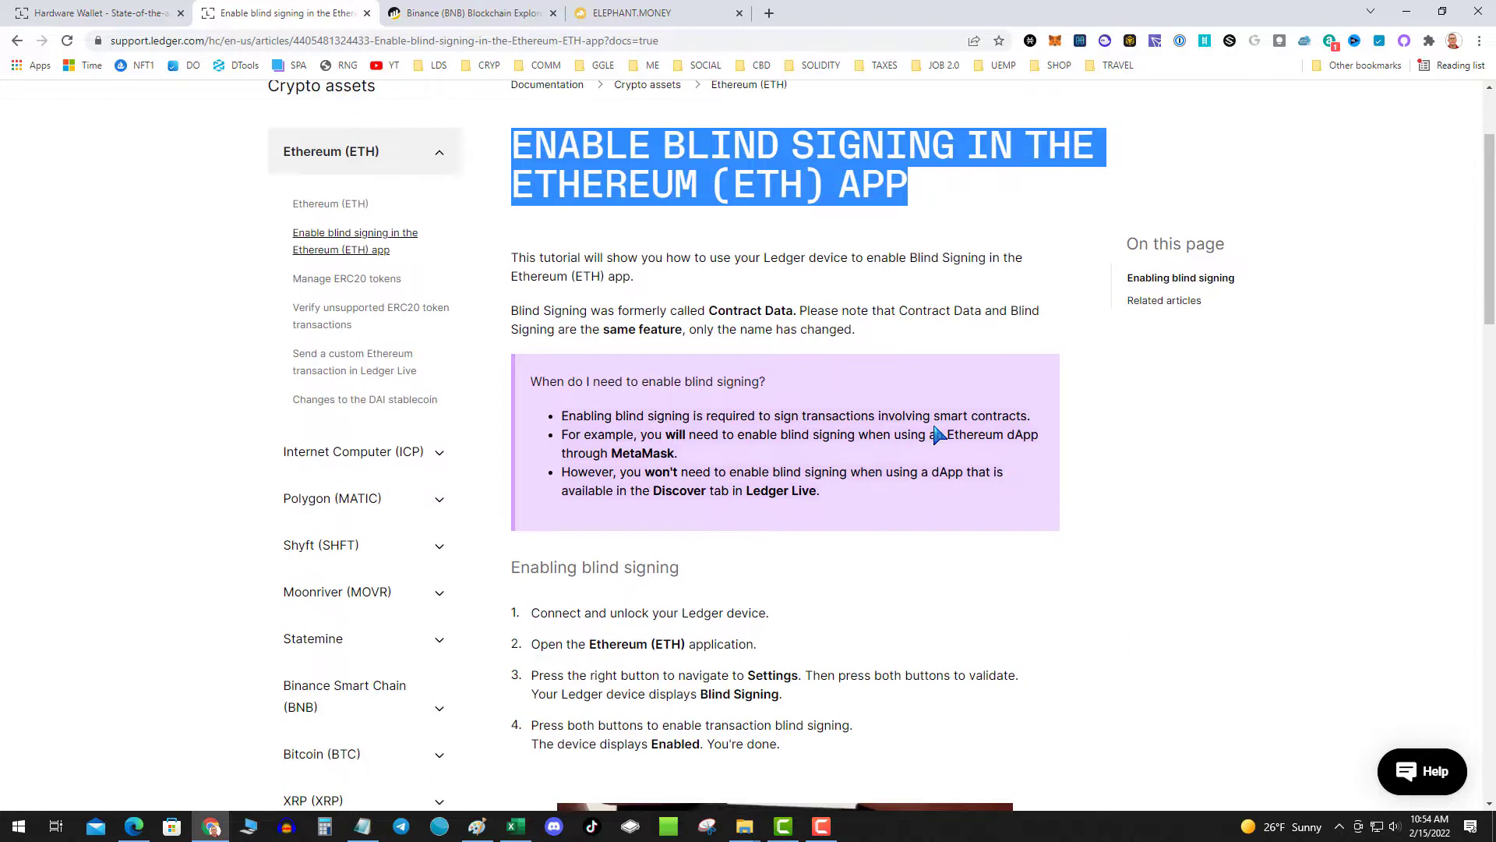
pyautogui.scroll(-1, 935, 434)
pyautogui.scroll(-1, 935, 433)
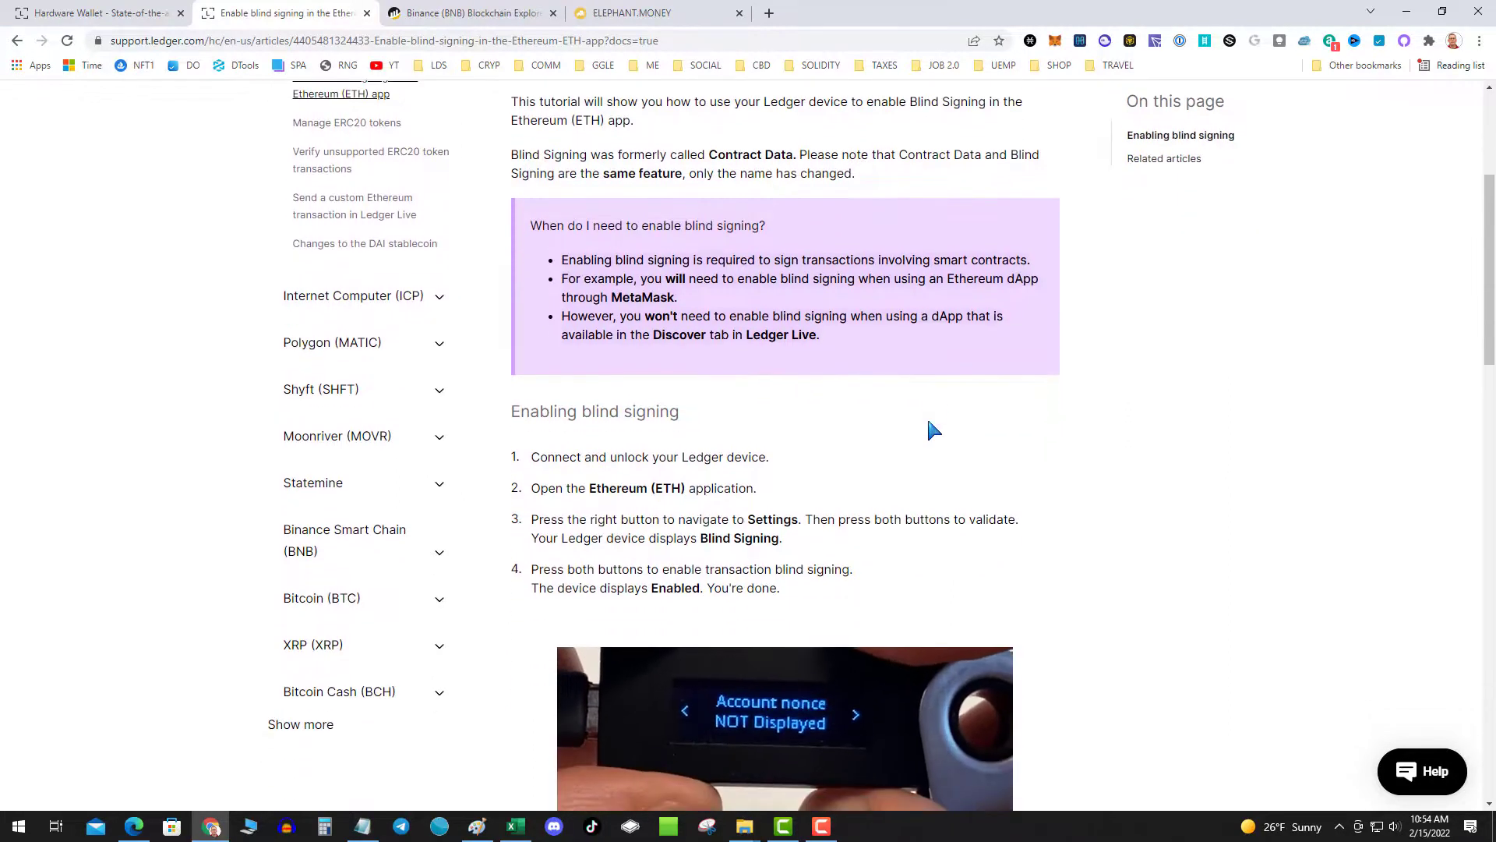
pyautogui.scroll(2, 932, 427)
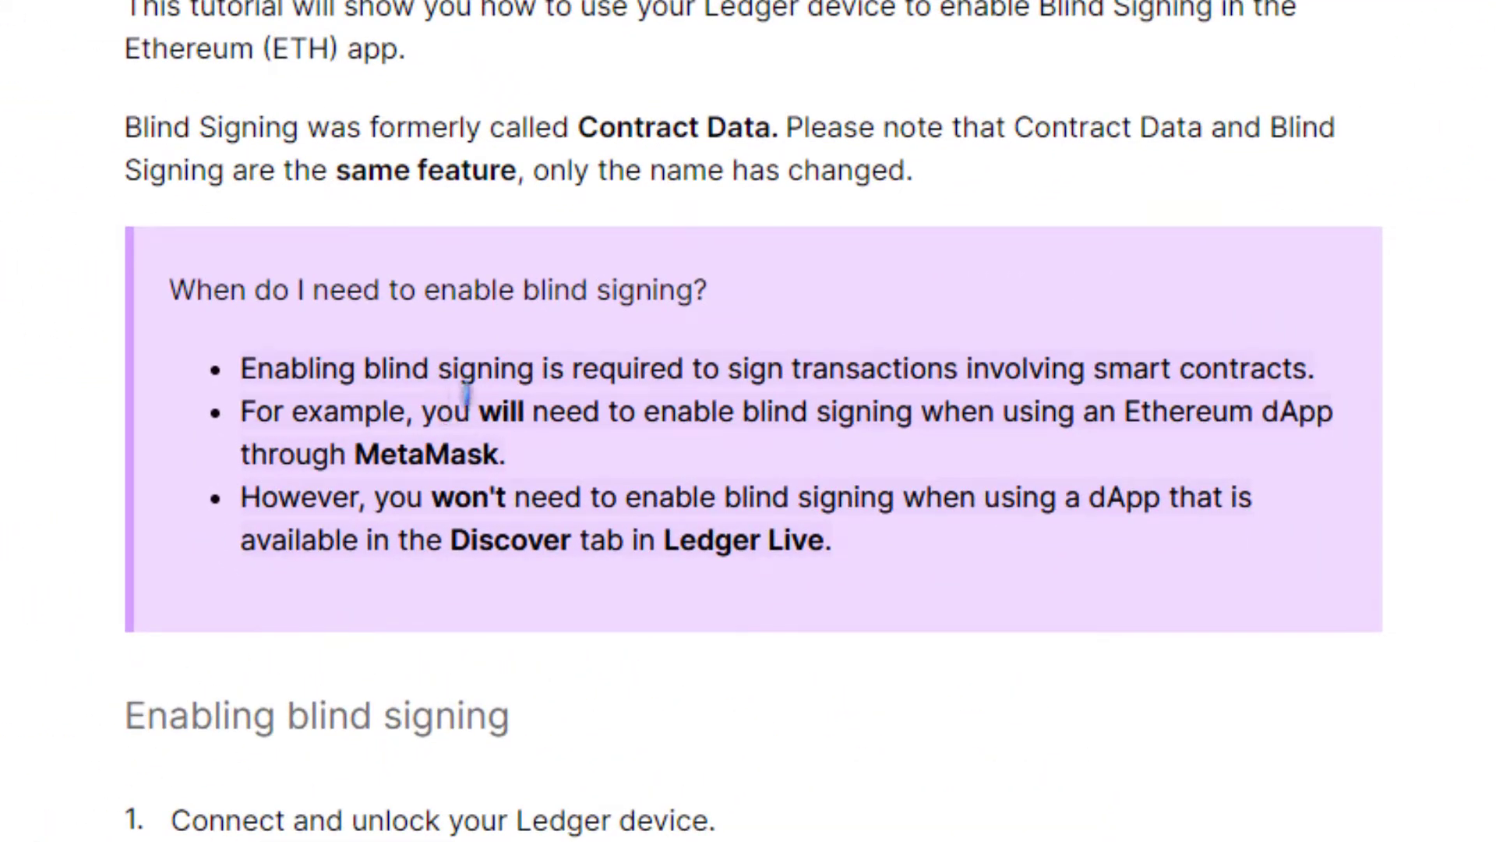
pyautogui.scroll(-3, 476, 412)
pyautogui.scroll(-2, 477, 414)
pyautogui.scroll(-2, 484, 433)
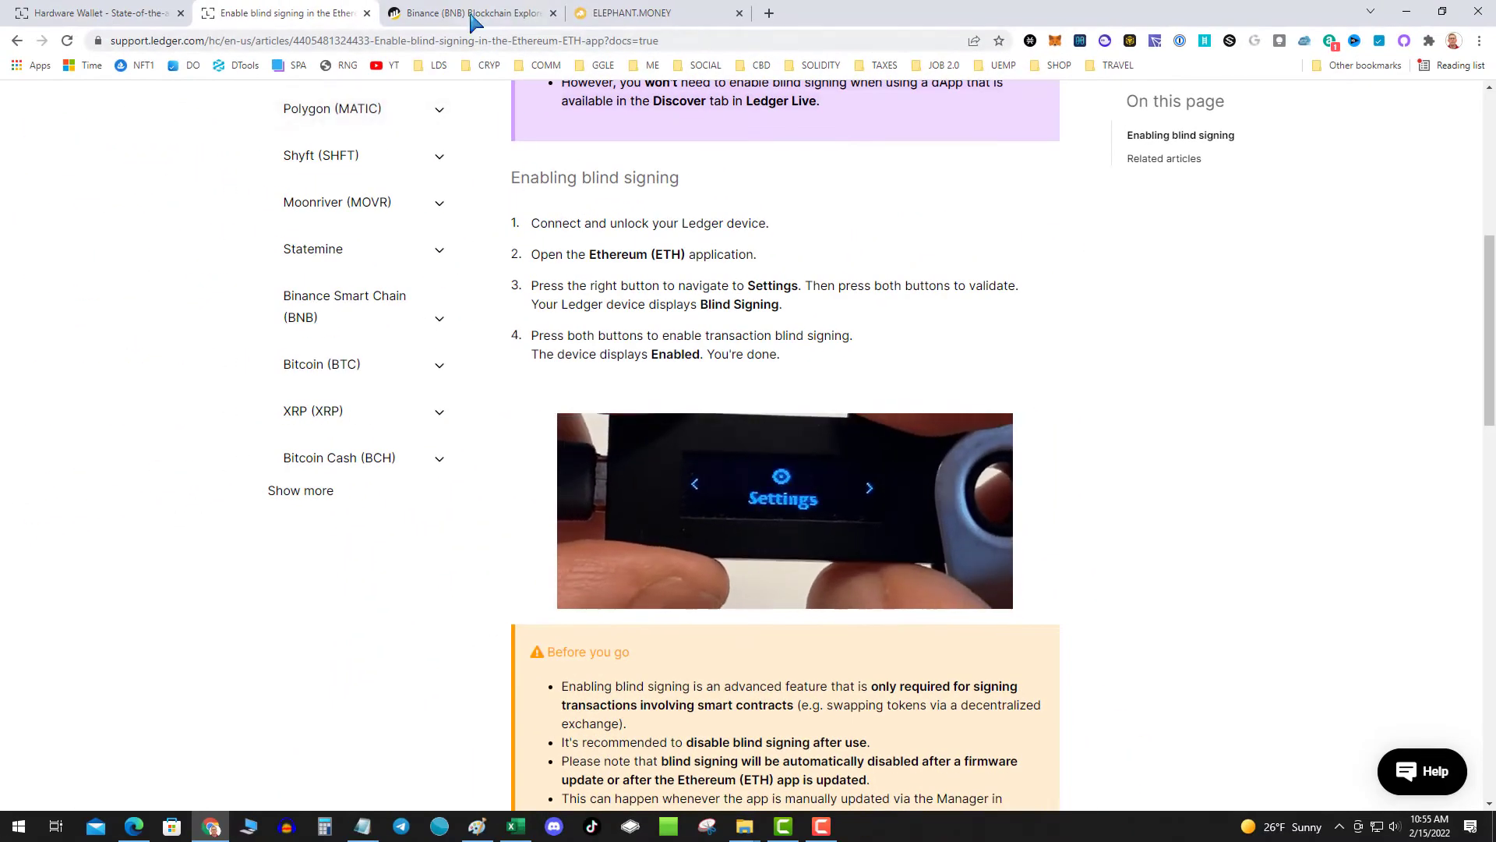
# Step: Bring up the BscScan explorer tab and open the MetaMask wallet over it
pyautogui.click(469, 13)
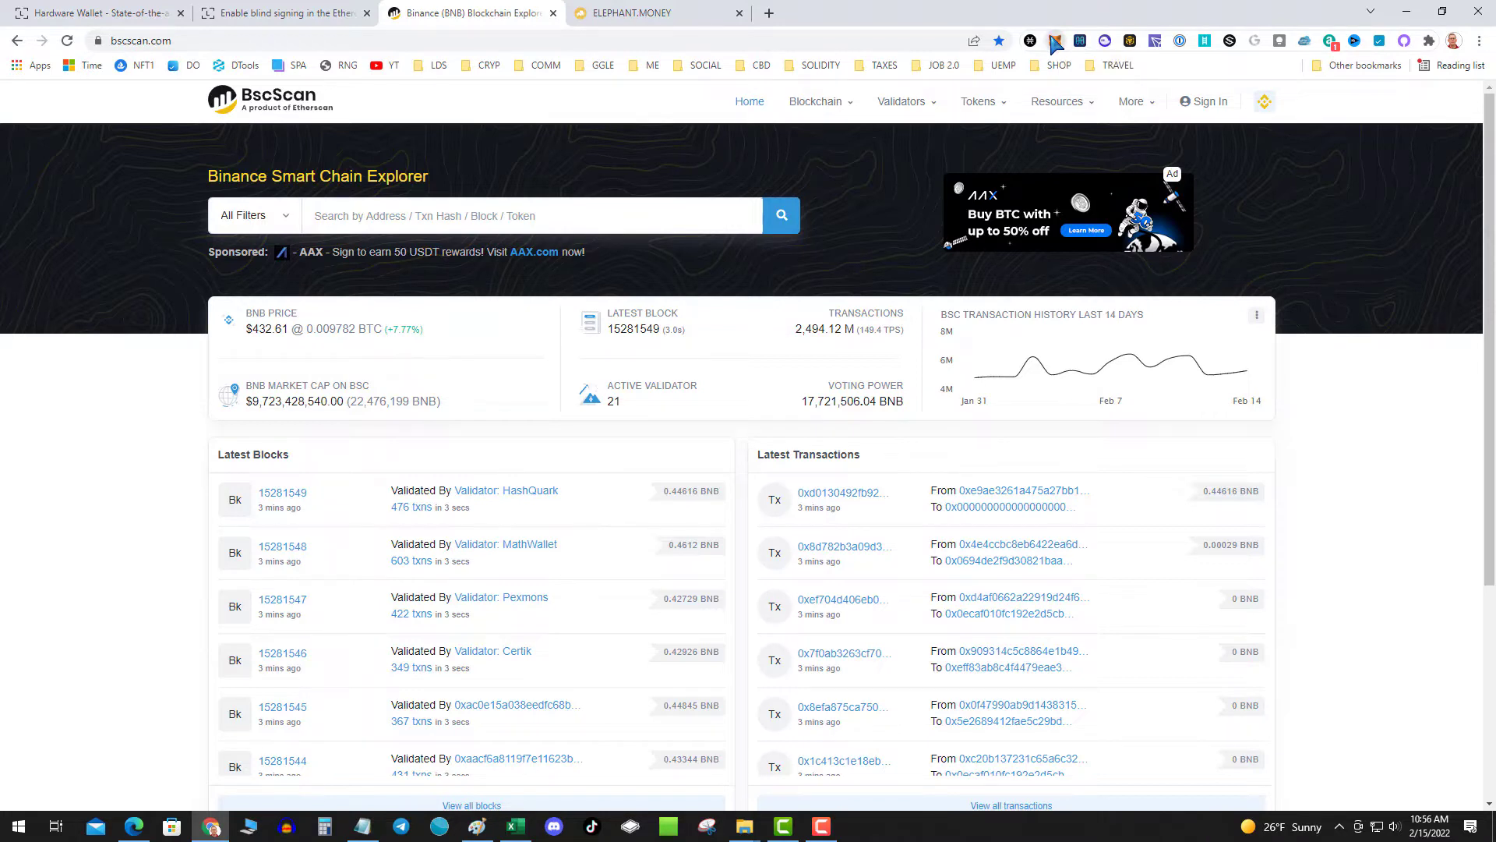
pyautogui.click(1056, 44)
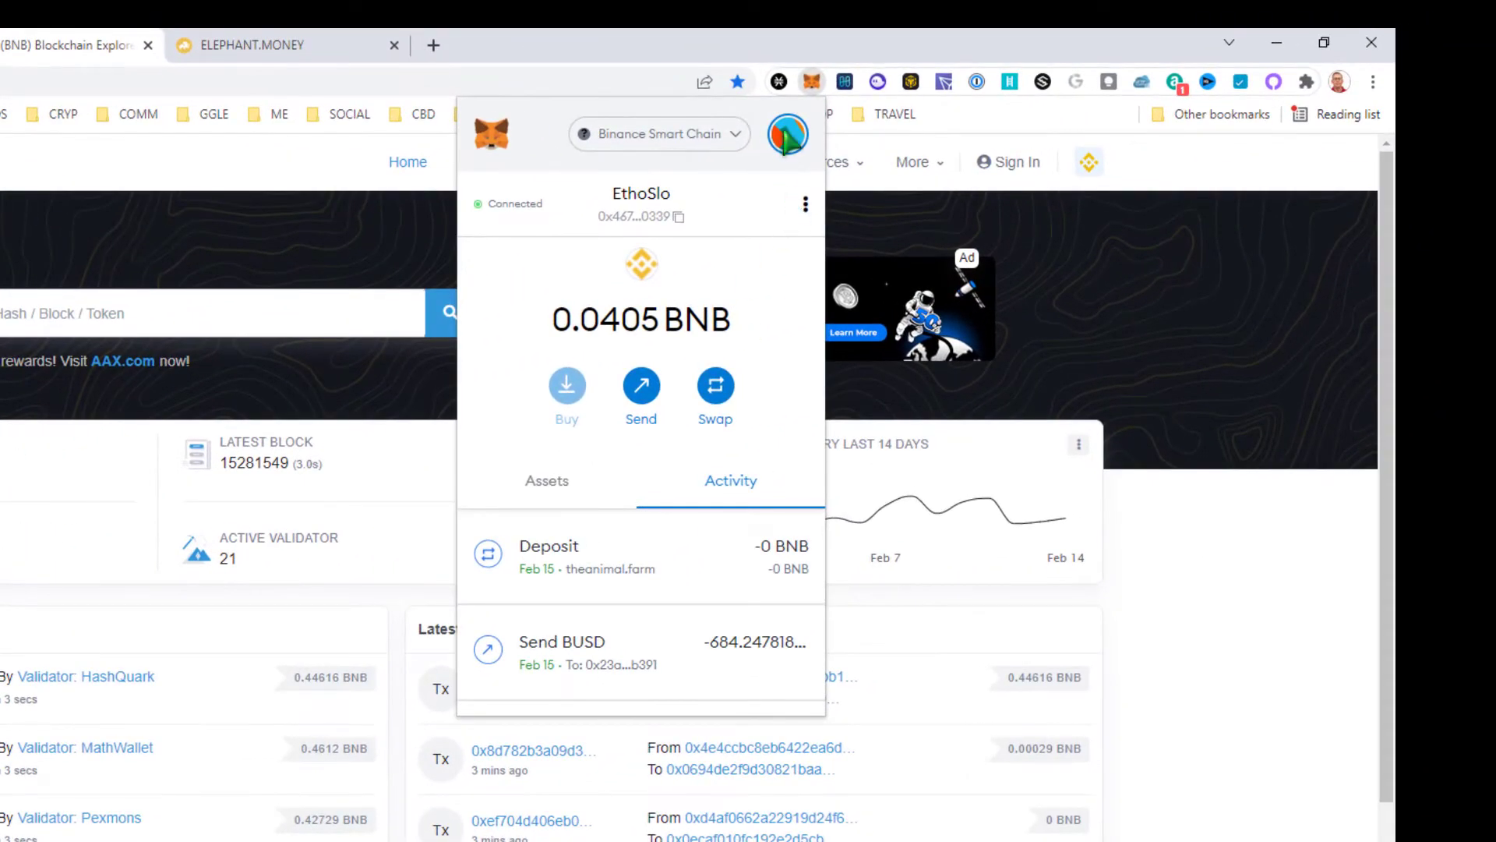
# Step: Reset the account under Settings > Advanced, confirming the history clear, then close Settings
pyautogui.click(787, 134)
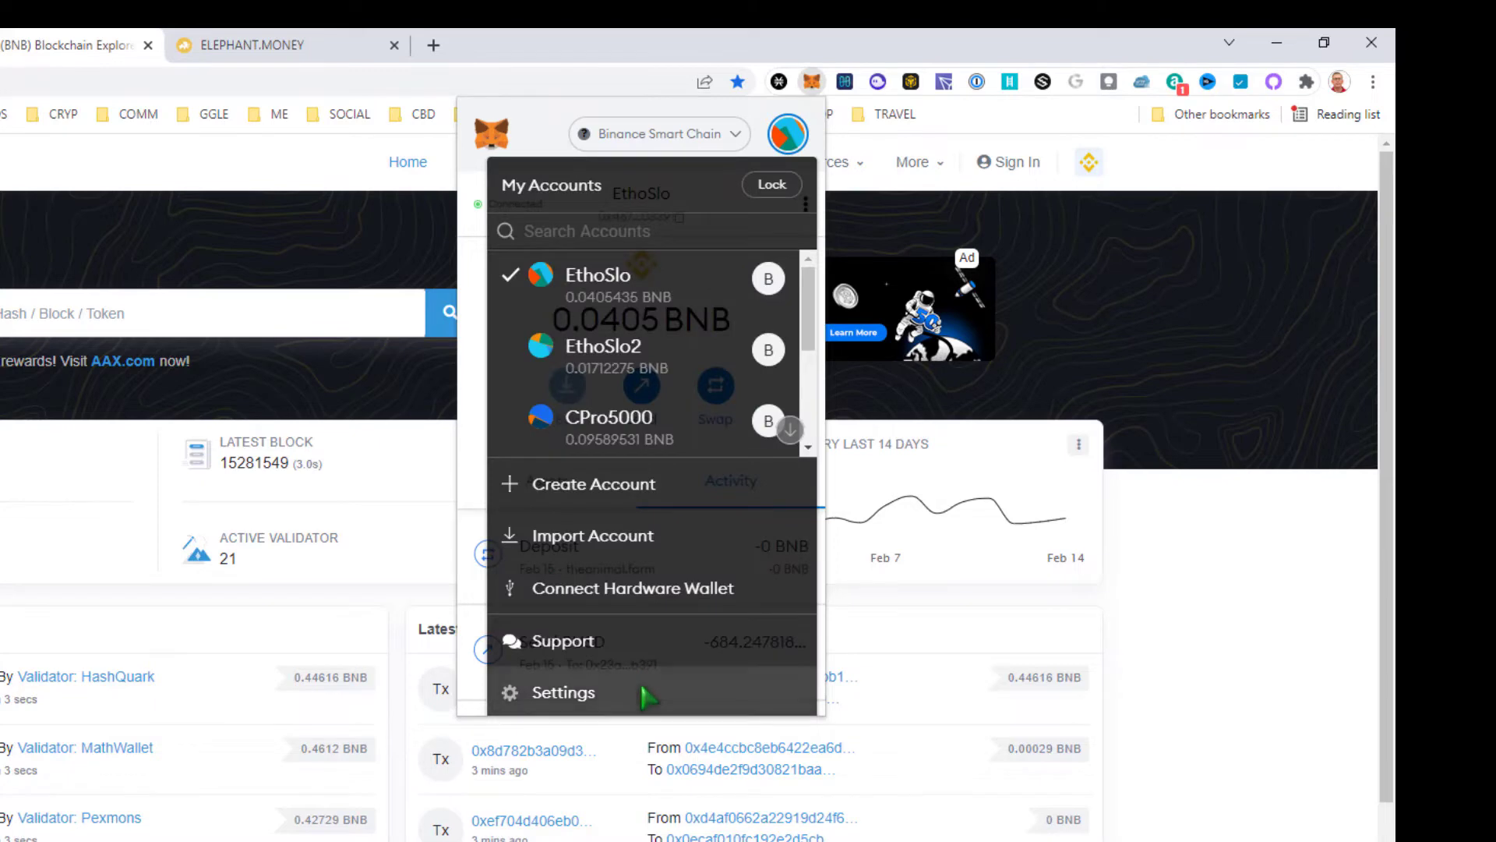
pyautogui.click(643, 690)
pyautogui.click(662, 446)
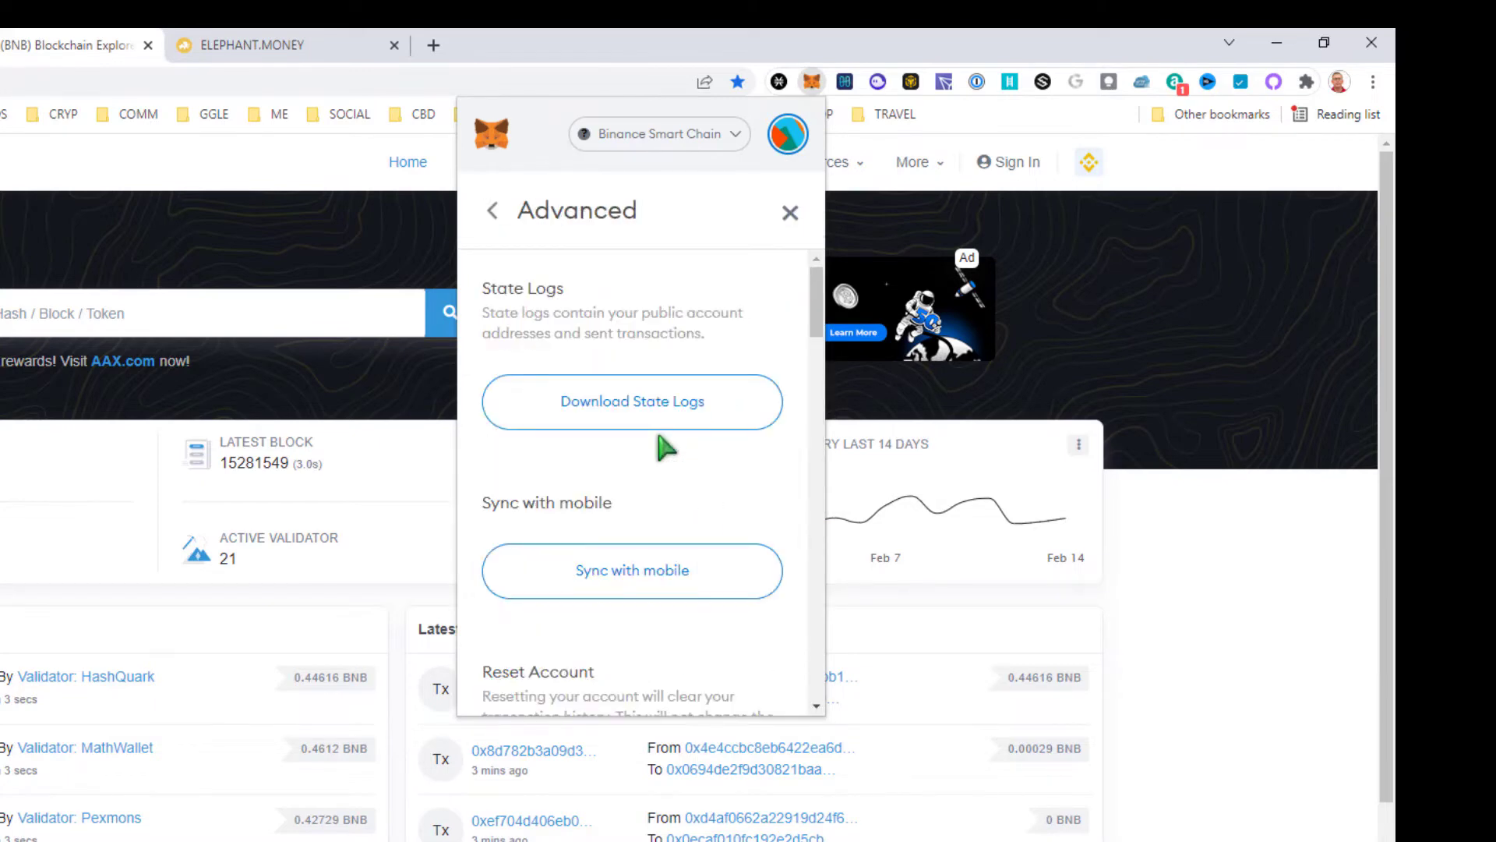
pyautogui.scroll(-2, 669, 455)
pyautogui.scroll(-2, 674, 470)
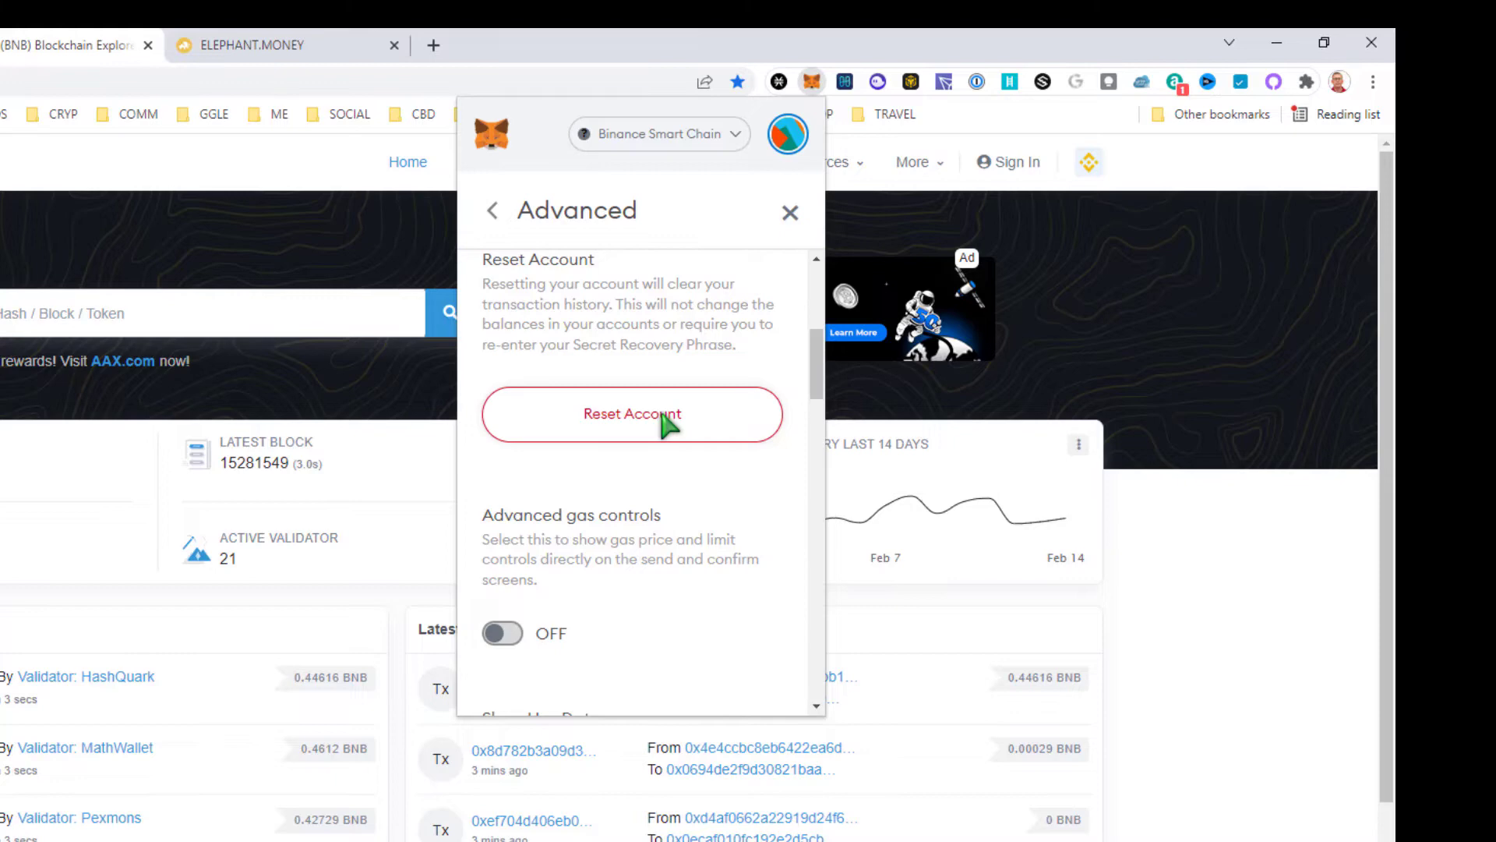
pyautogui.click(664, 421)
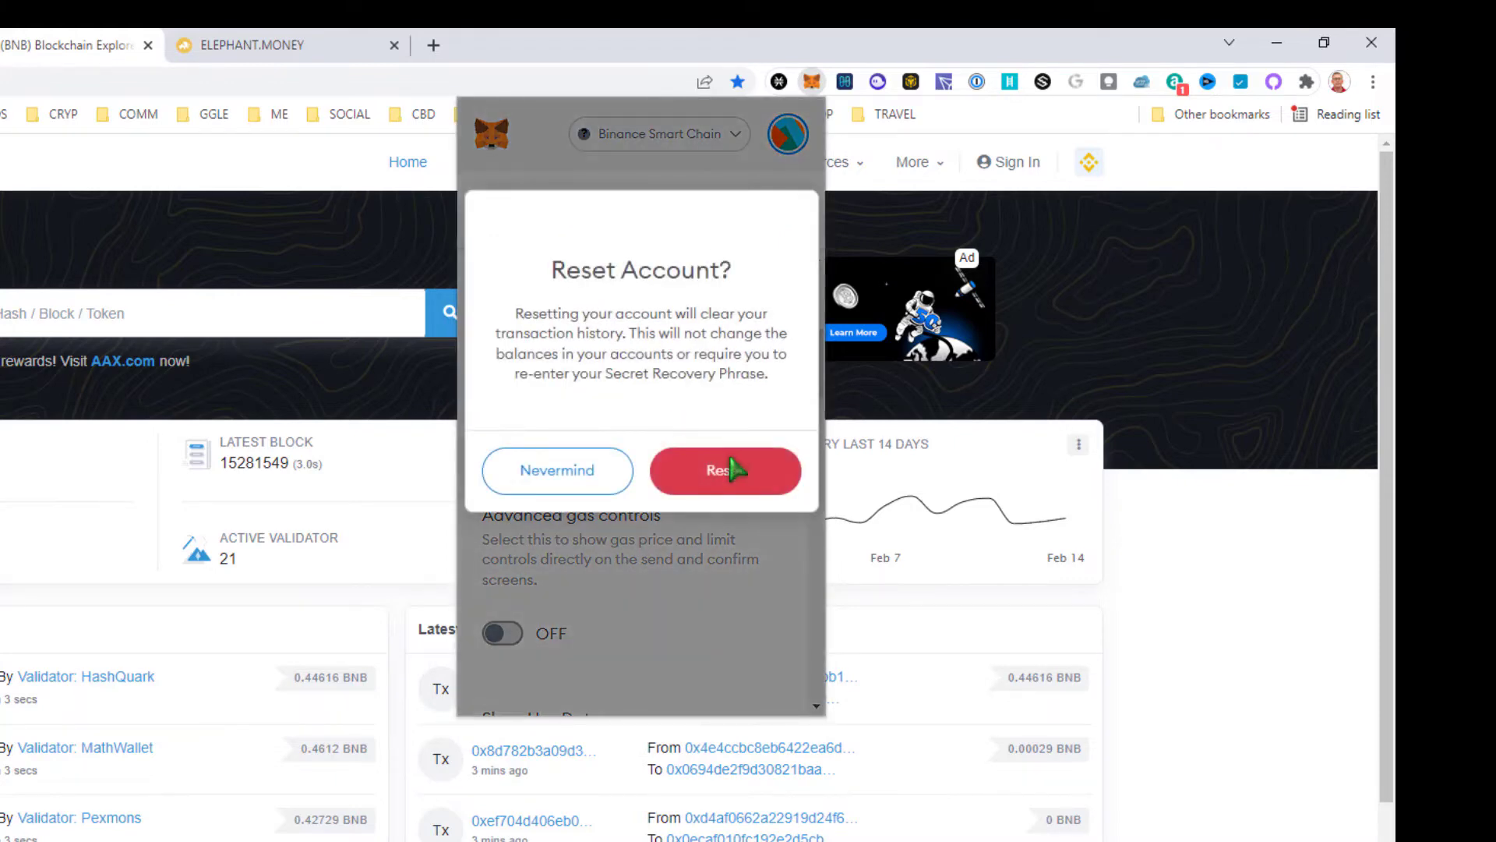
pyautogui.click(729, 469)
pyautogui.click(490, 213)
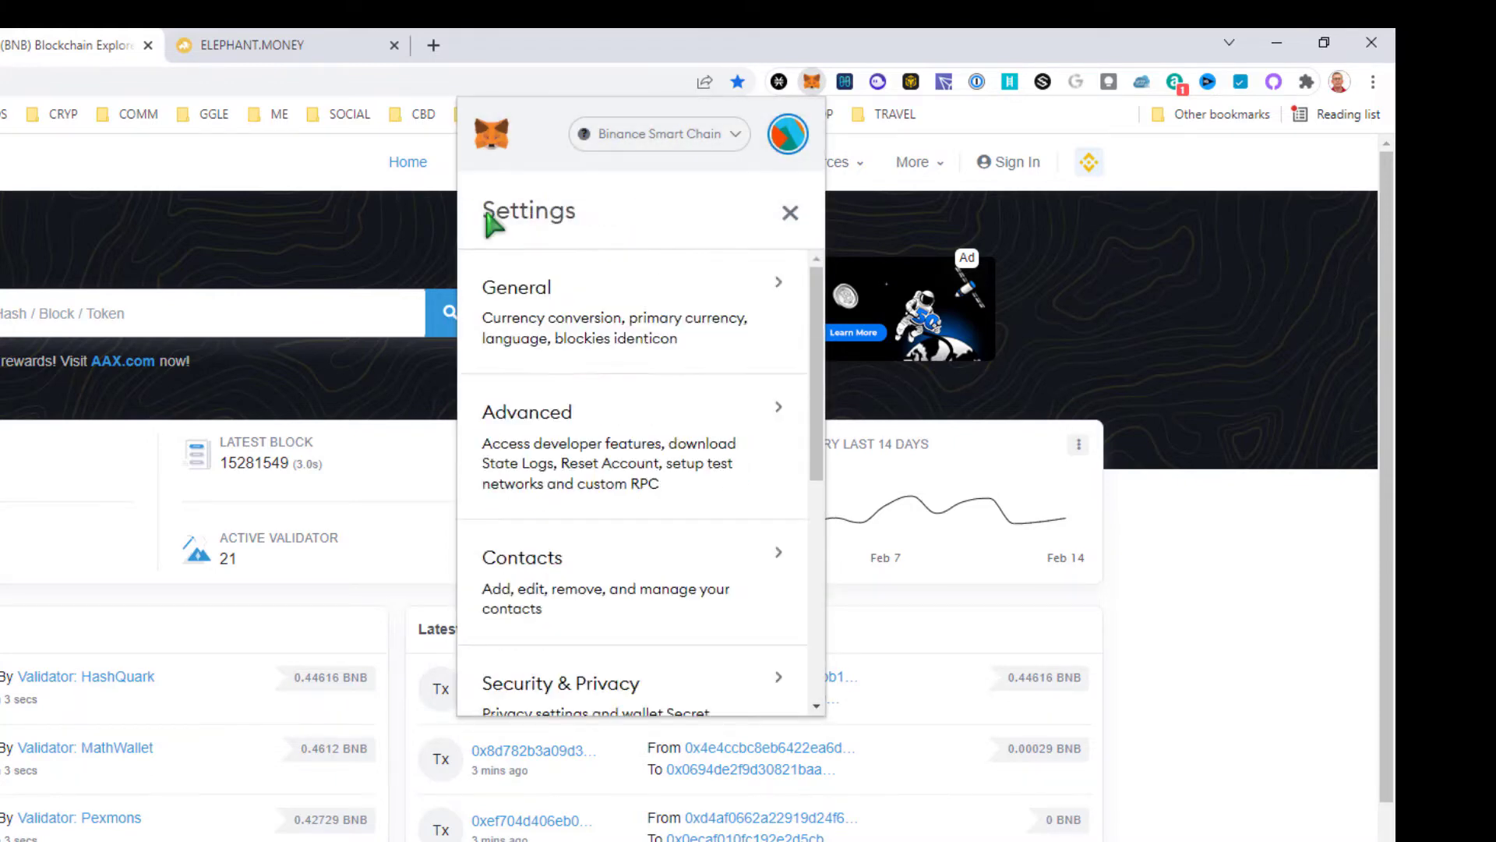
pyautogui.click(789, 217)
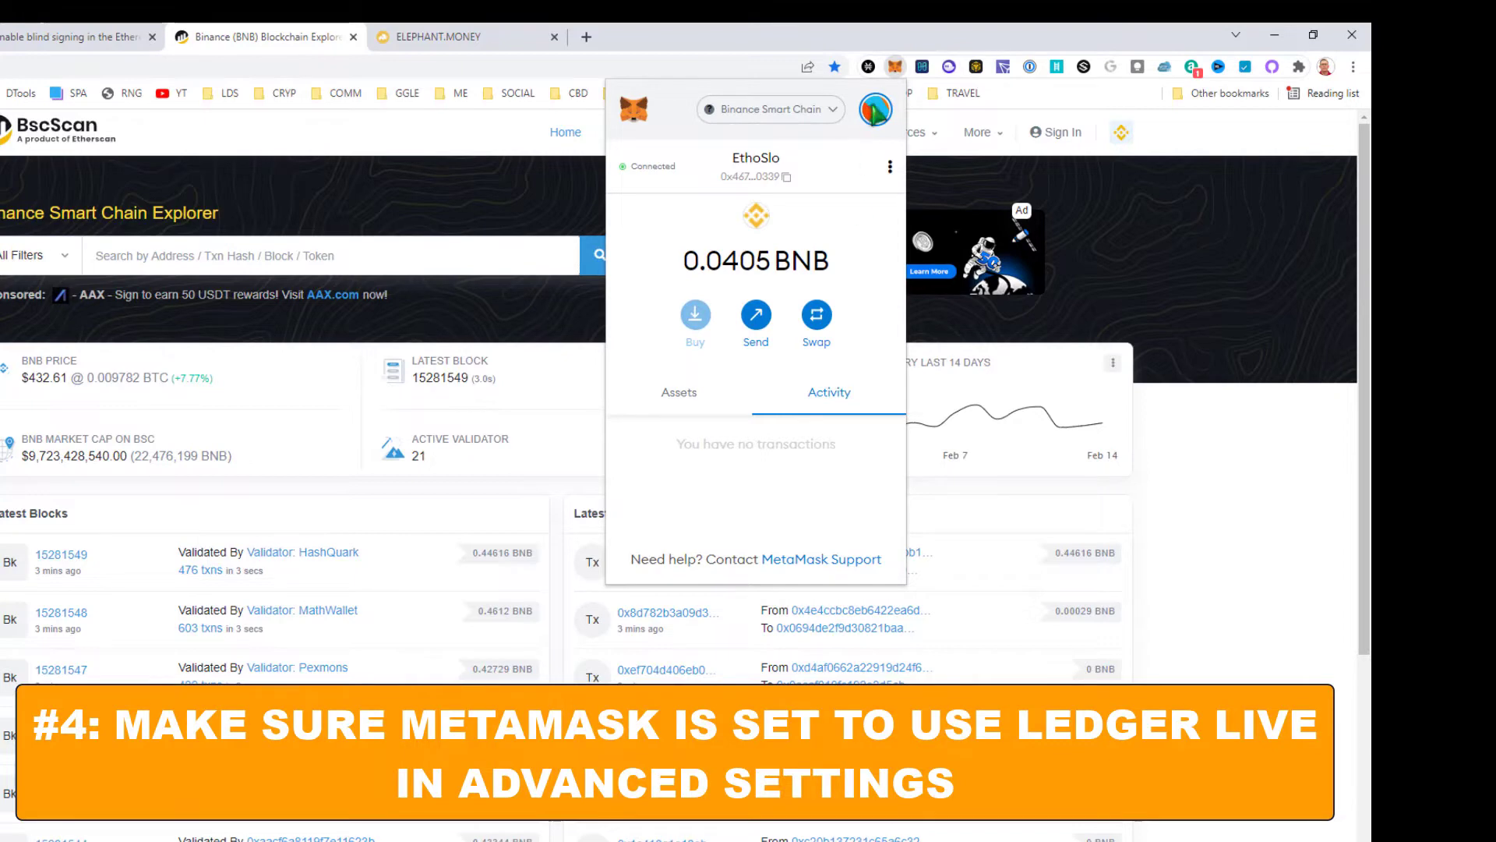
# Step: Set Preferred Ledger Connection Type to Ledger Live in Advanced settings, then close the panel
pyautogui.click(876, 109)
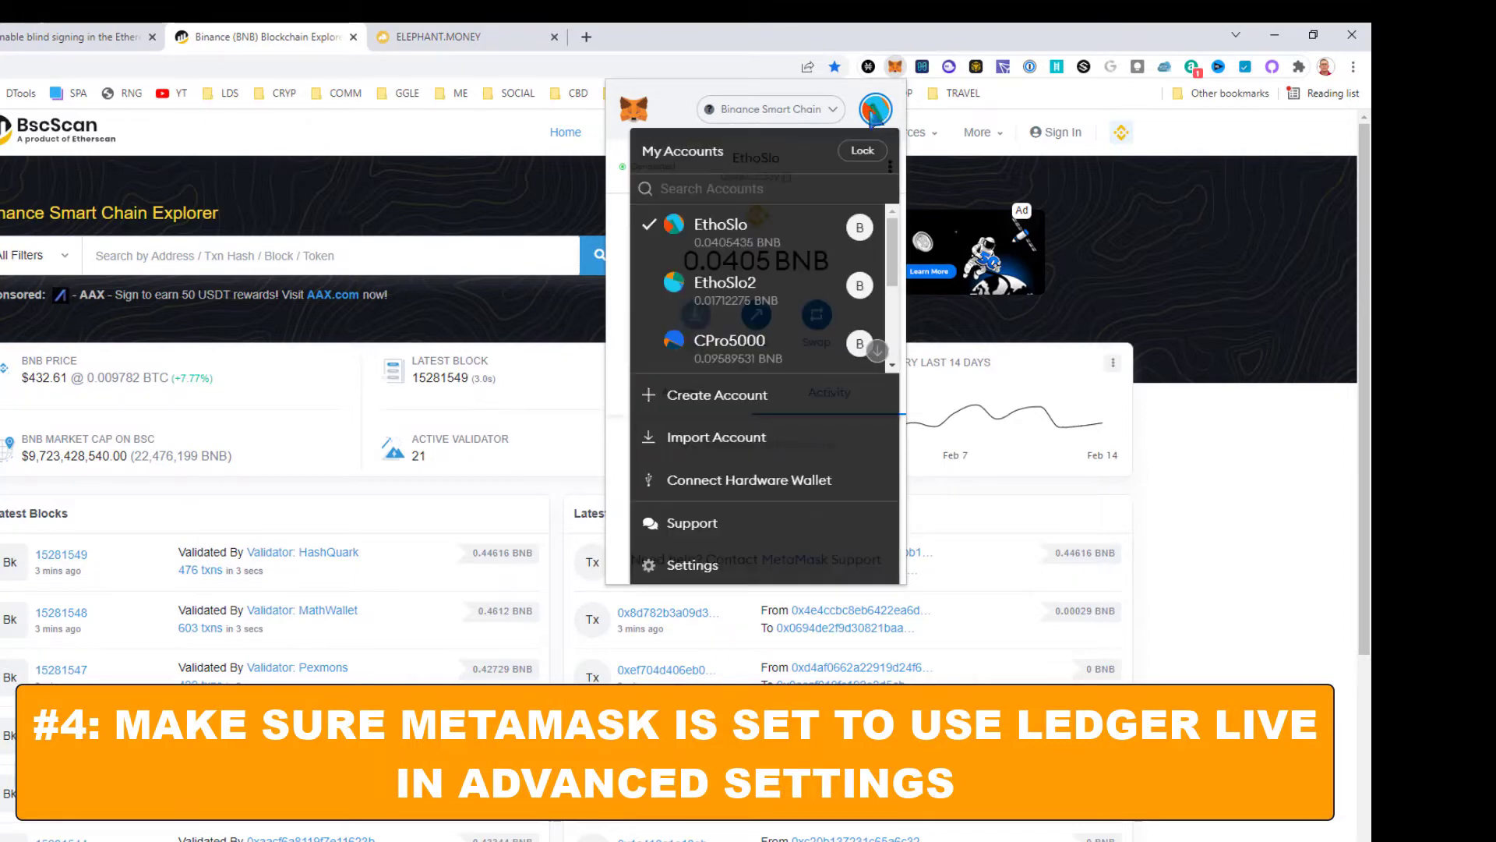
pyautogui.click(708, 567)
pyautogui.click(754, 339)
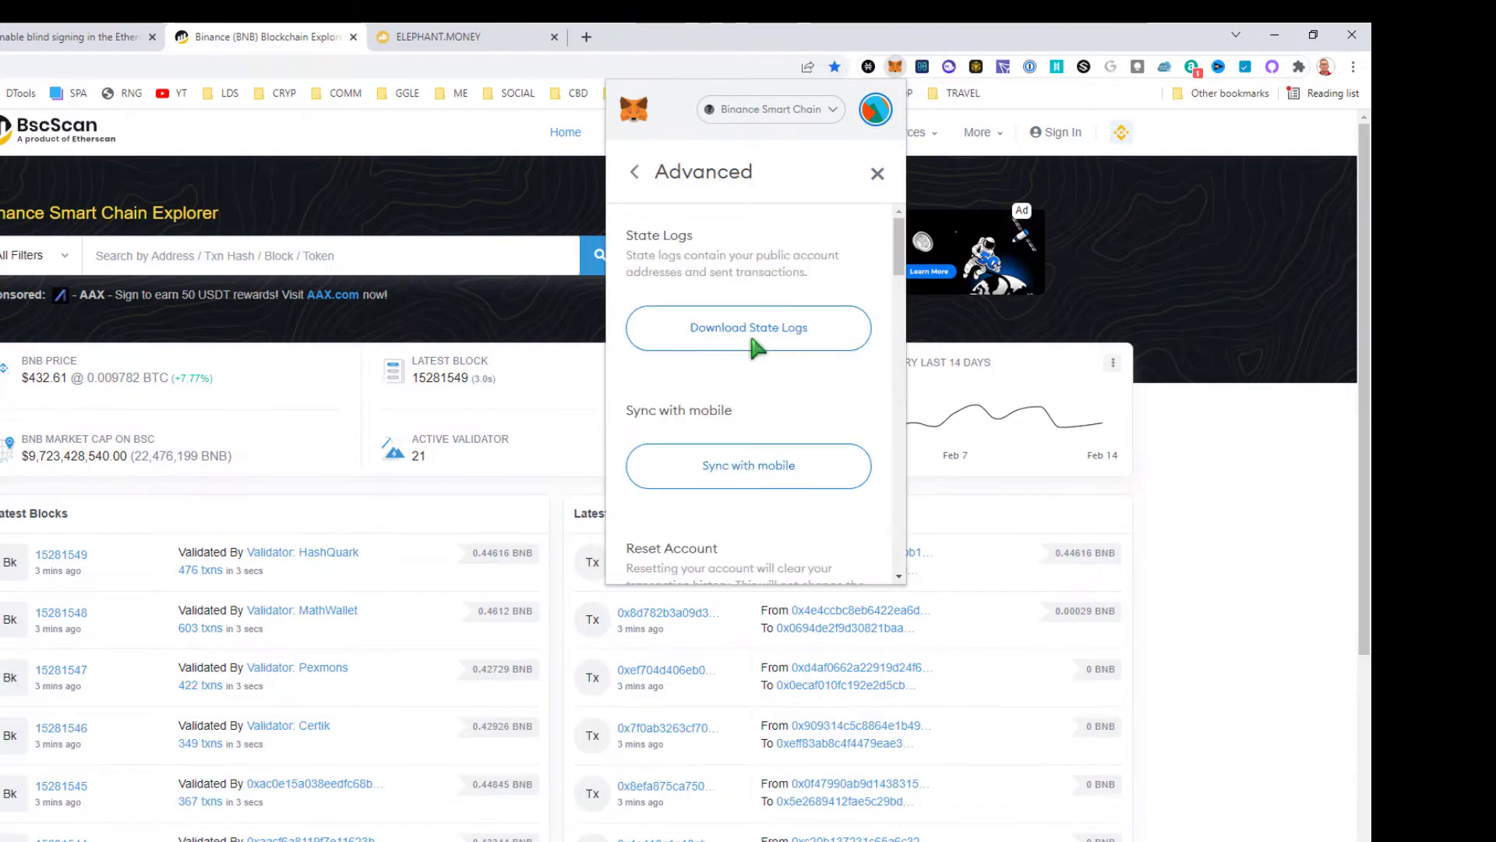
pyautogui.scroll(-2, 752, 329)
pyautogui.scroll(-1, 779, 357)
pyautogui.scroll(-2, 779, 386)
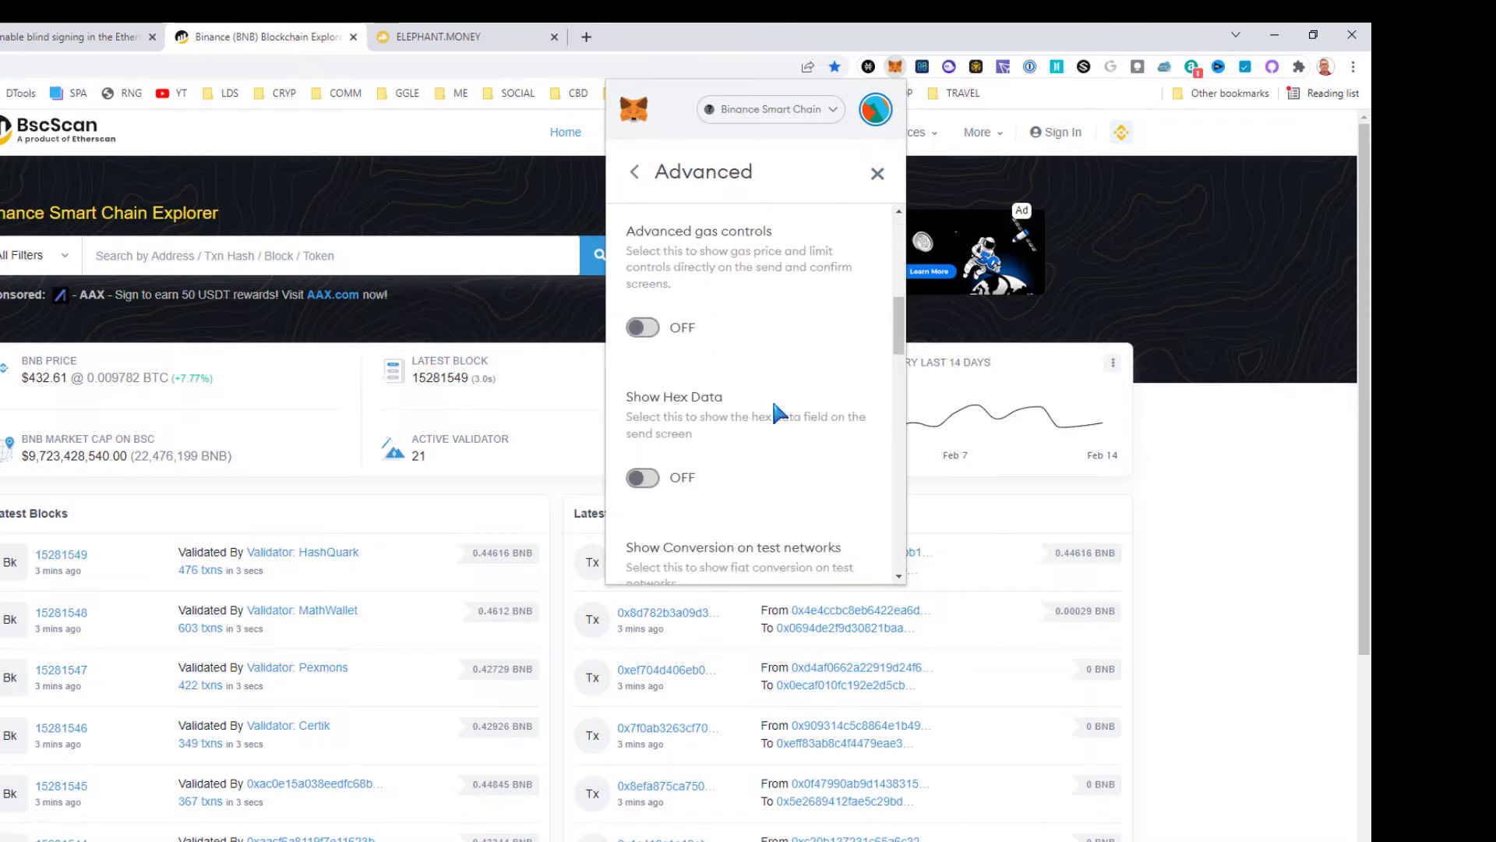
pyautogui.scroll(-2, 779, 411)
pyautogui.scroll(-2, 771, 412)
pyautogui.scroll(-2, 771, 412)
pyautogui.scroll(-2, 772, 412)
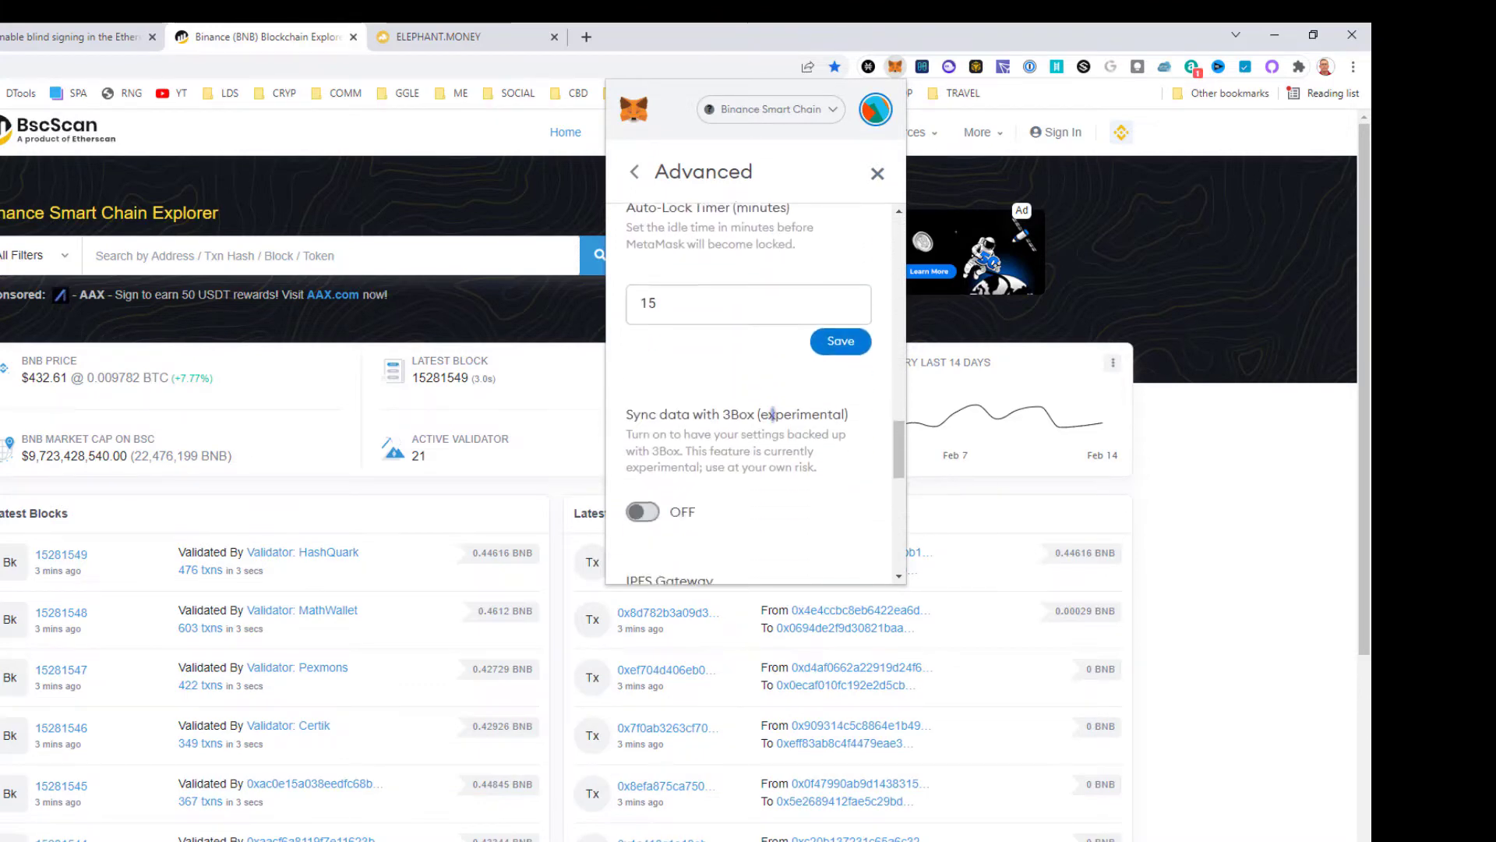
pyautogui.scroll(-2, 772, 412)
pyautogui.scroll(-2, 771, 412)
pyautogui.scroll(-2, 772, 412)
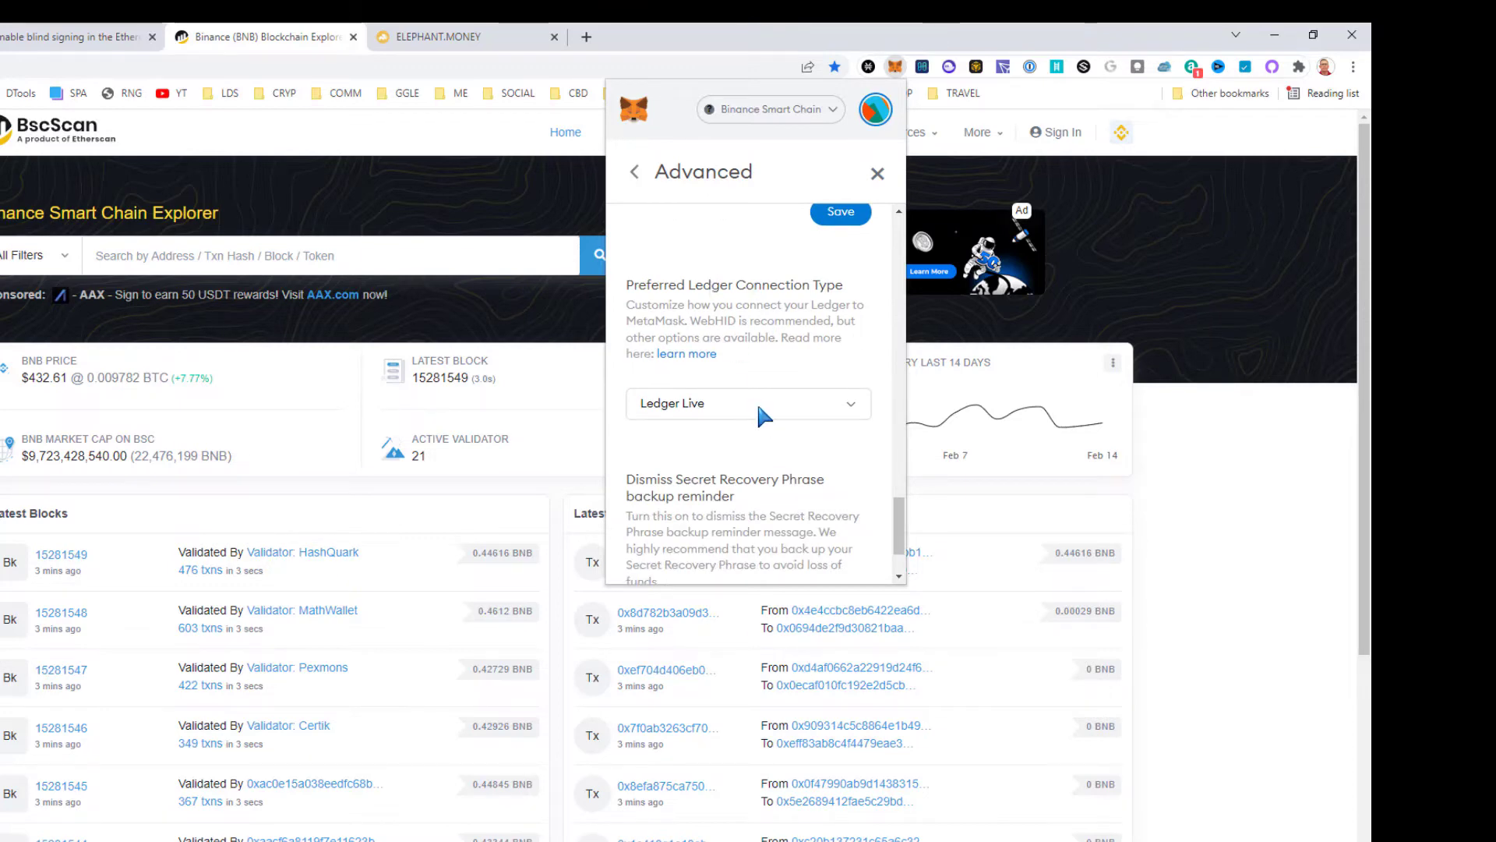
pyautogui.click(756, 402)
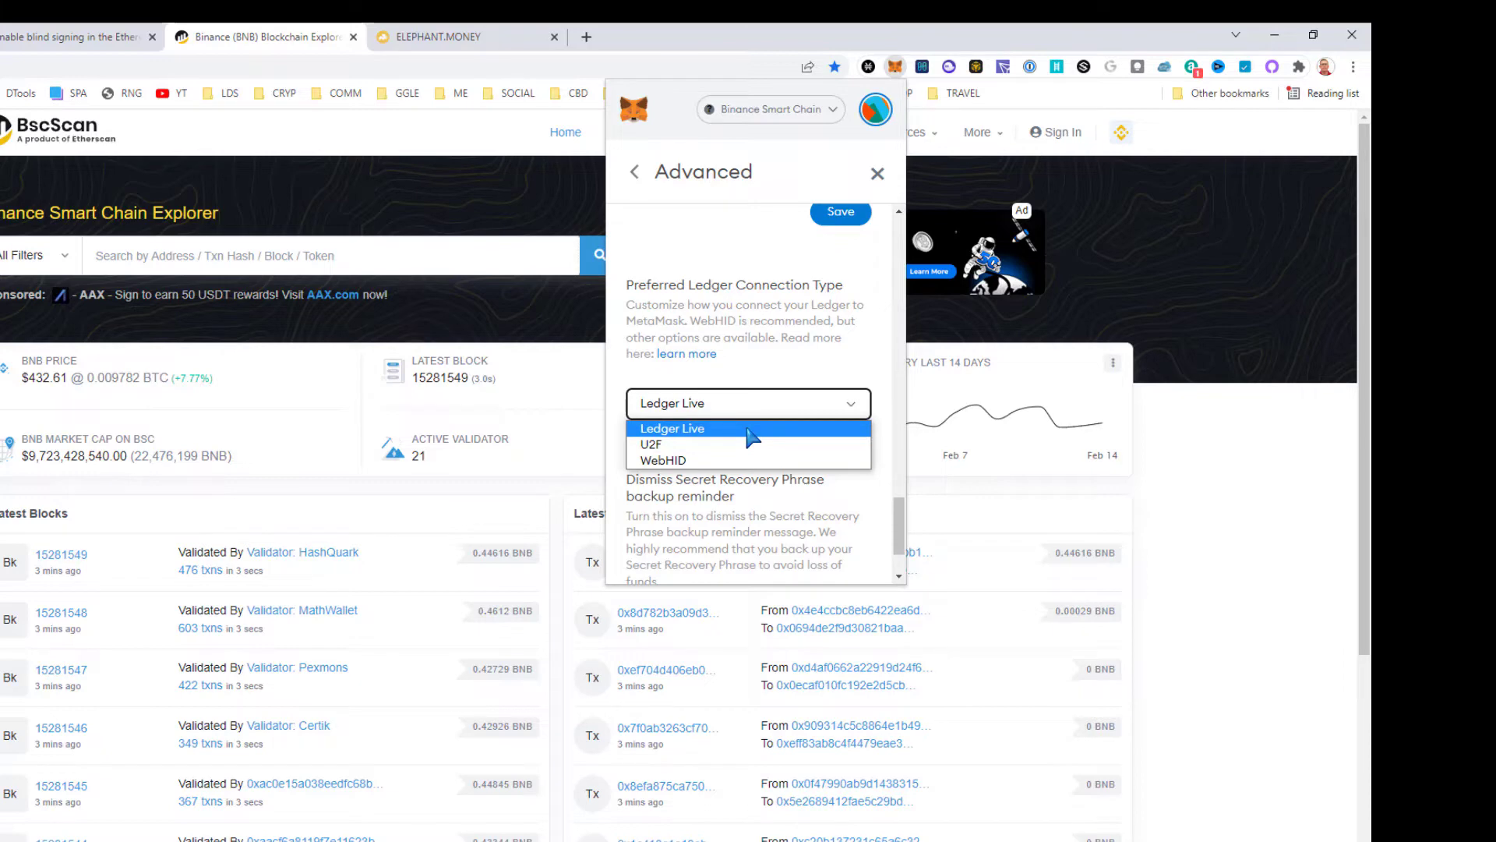
pyautogui.click(751, 430)
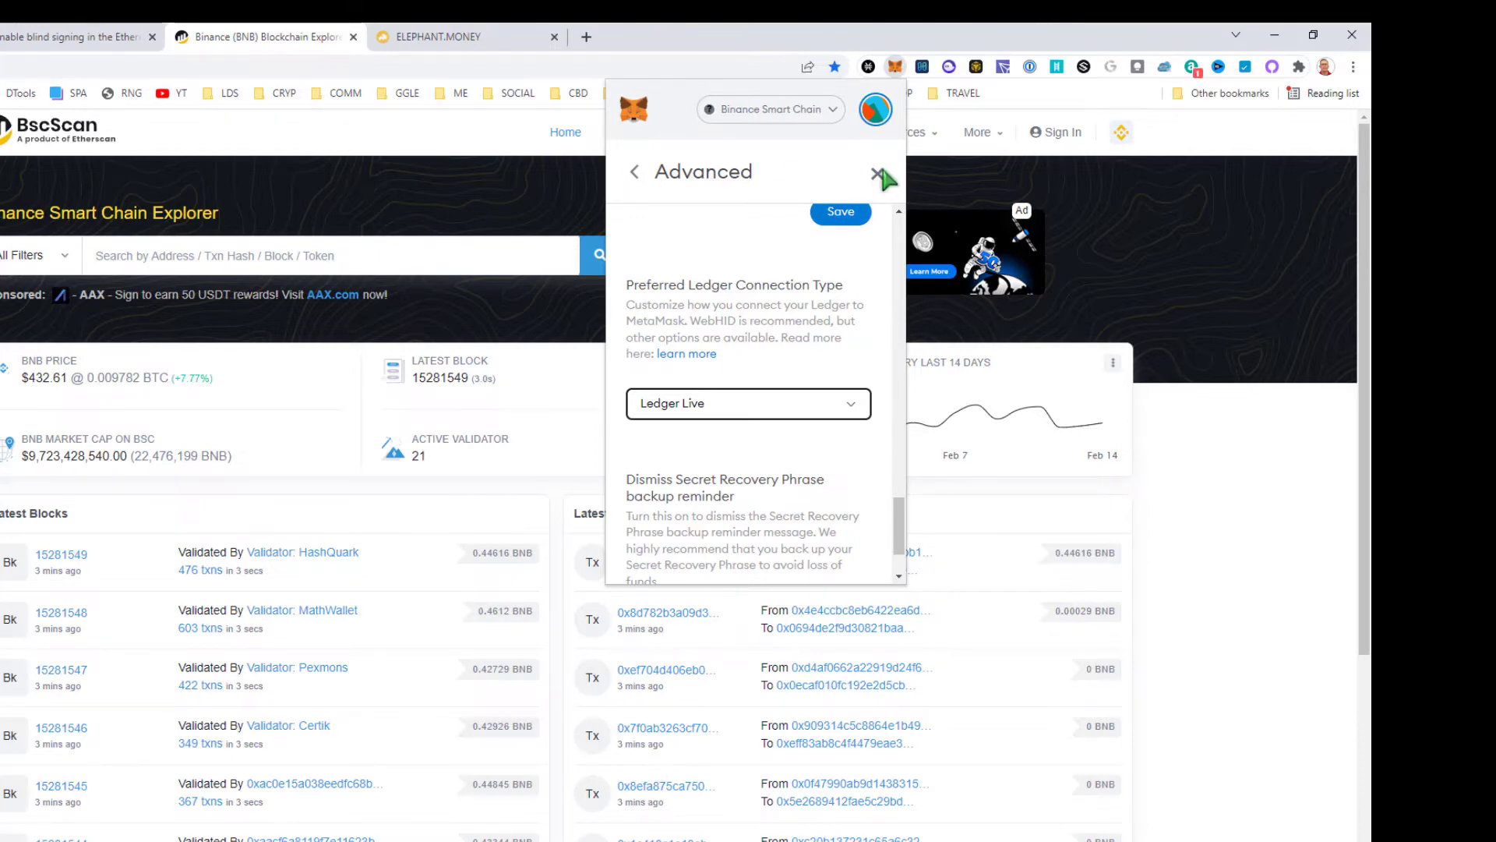
pyautogui.click(877, 173)
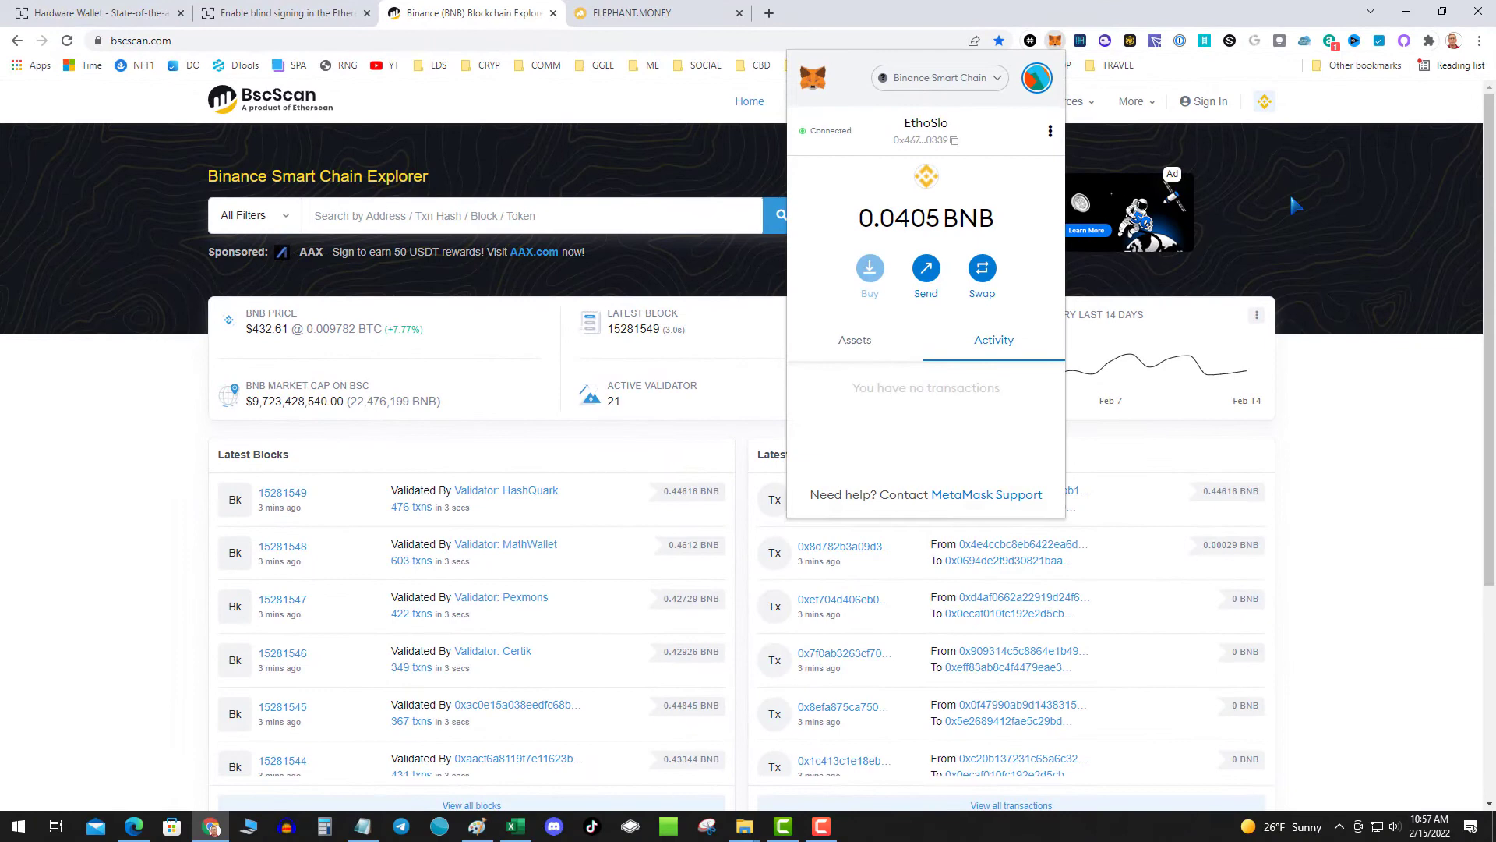
# Step: Close the MetaMask popup and bring up the Elephant.Money tab
pyautogui.click(1292, 204)
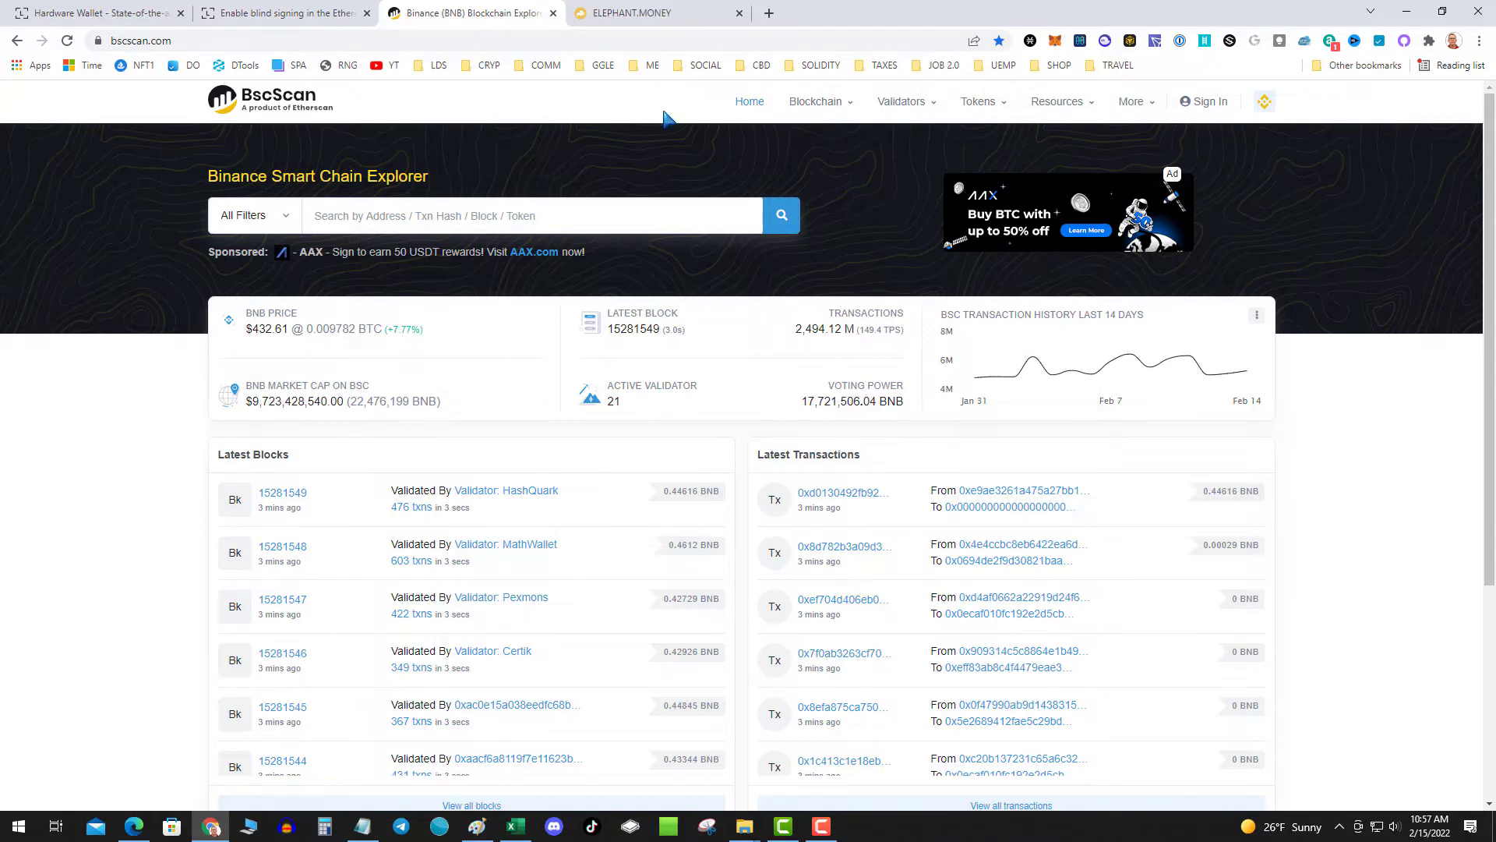
pyautogui.click(679, 17)
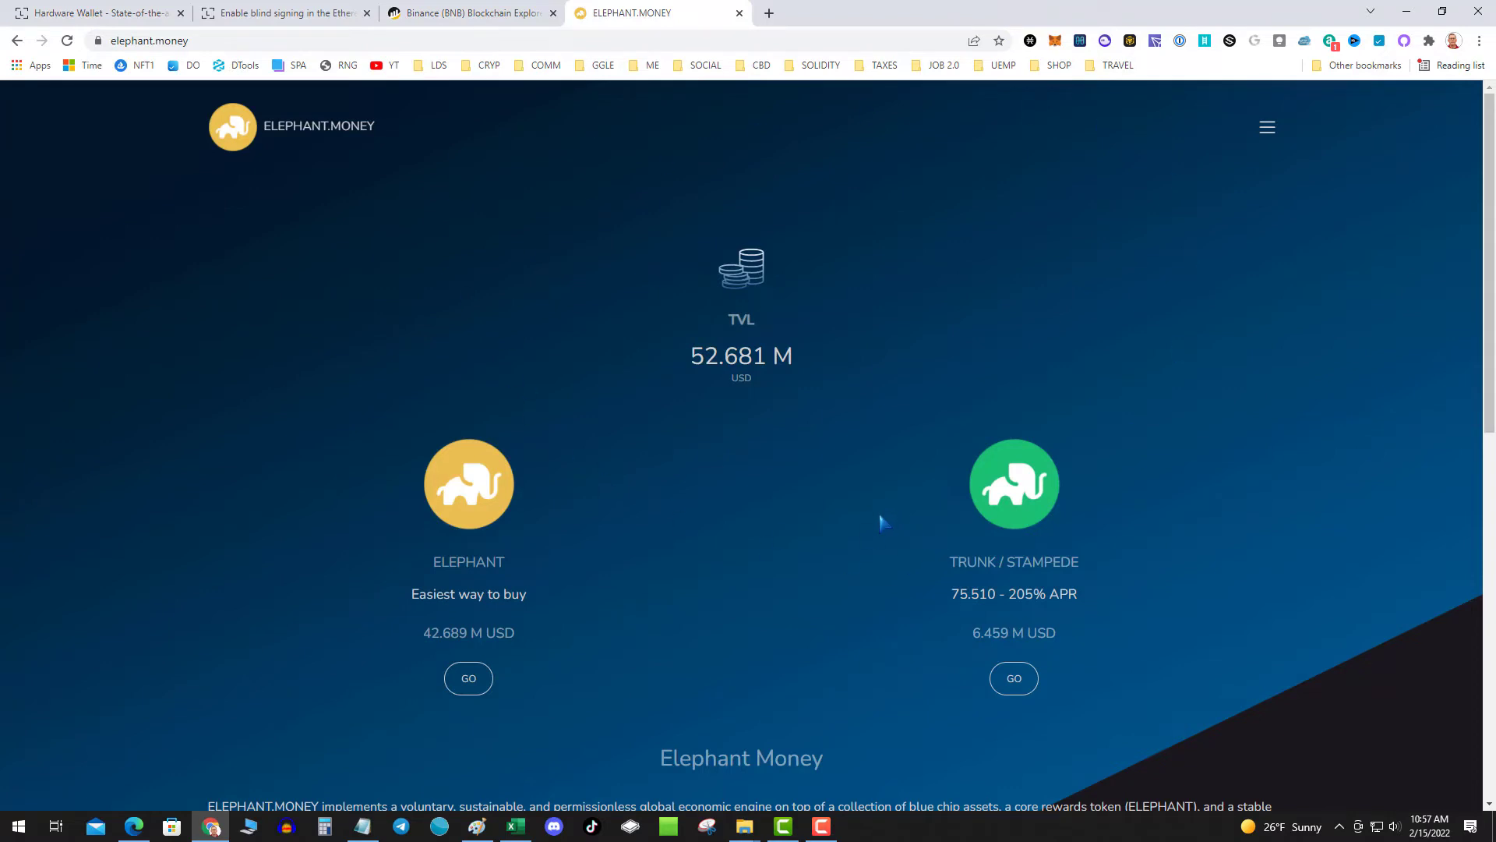
pyautogui.scroll(-1, 902, 516)
pyautogui.scroll(-2, 901, 516)
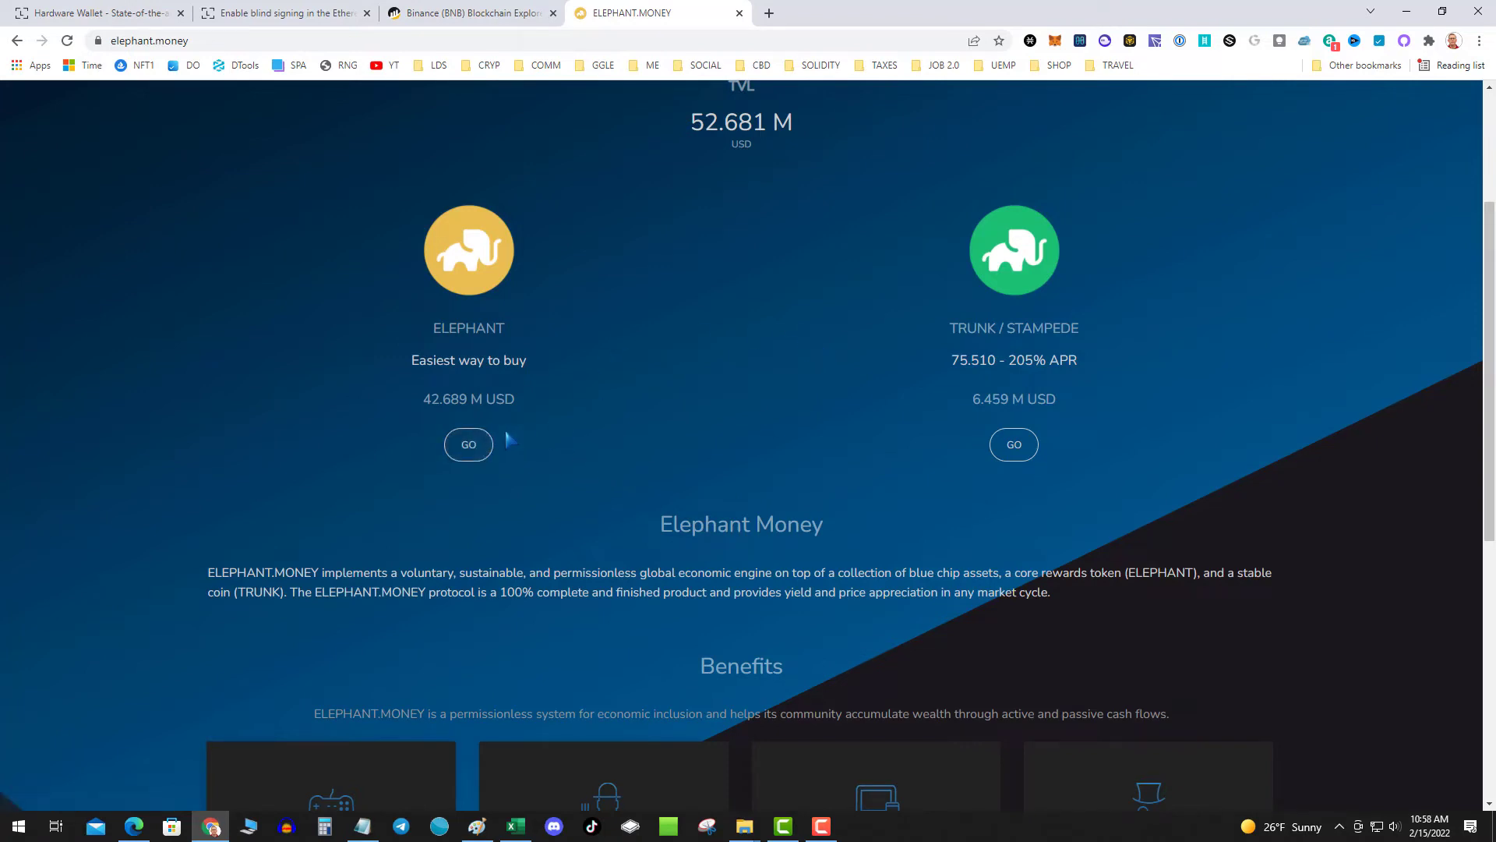
# Step: On TRUNK / STAMPEDE, enable BUSD, reject the MetaMask permission, and dismiss the Whoops error
pyautogui.click(1012, 450)
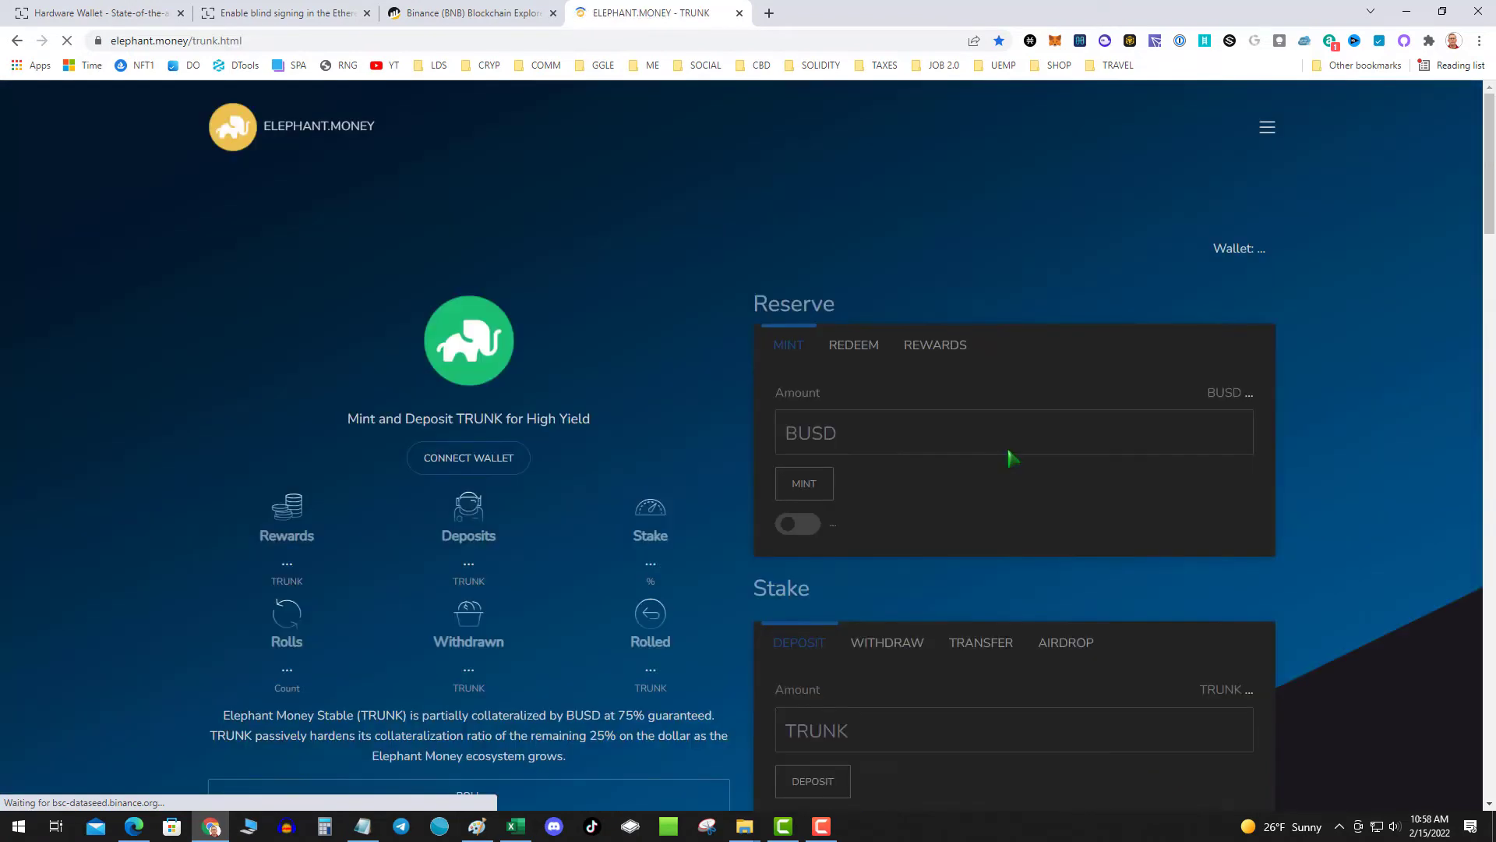
pyautogui.scroll(-1, 631, 433)
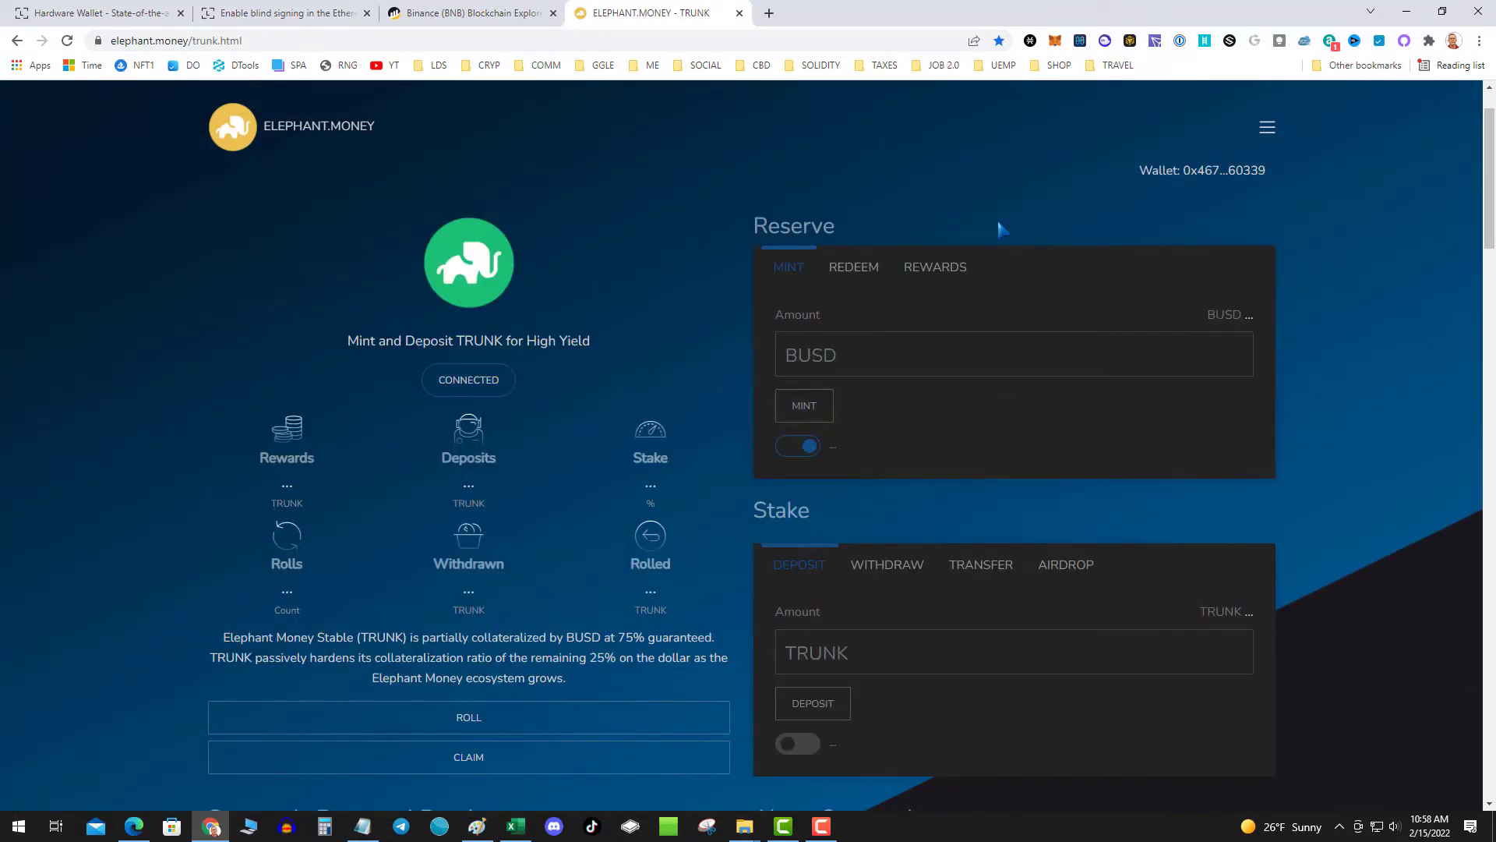
pyautogui.click(806, 446)
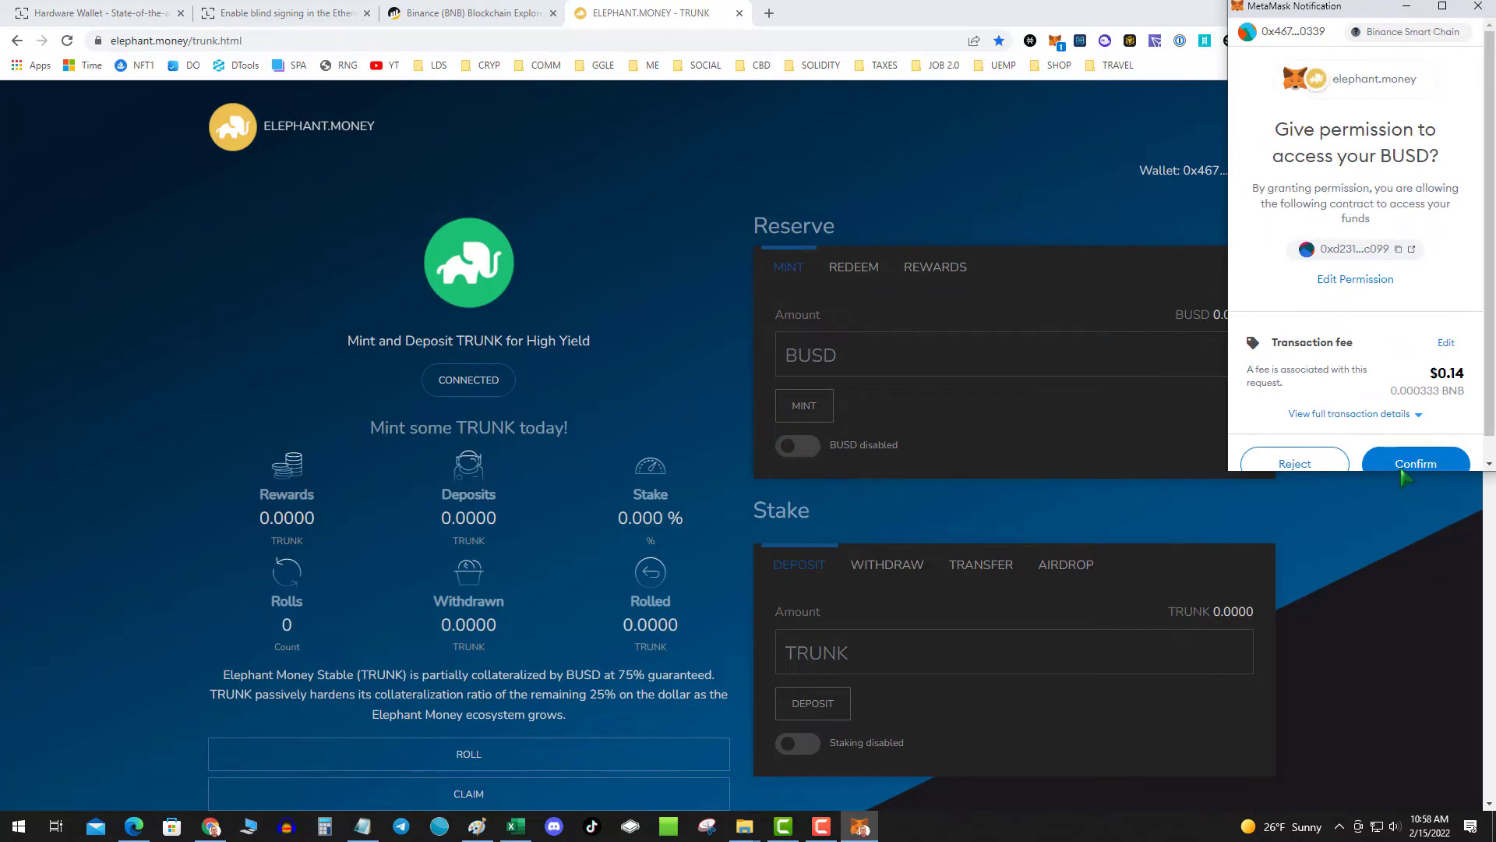
pyautogui.moveTo(1357, 18); pyautogui.dragTo(1266, 106)
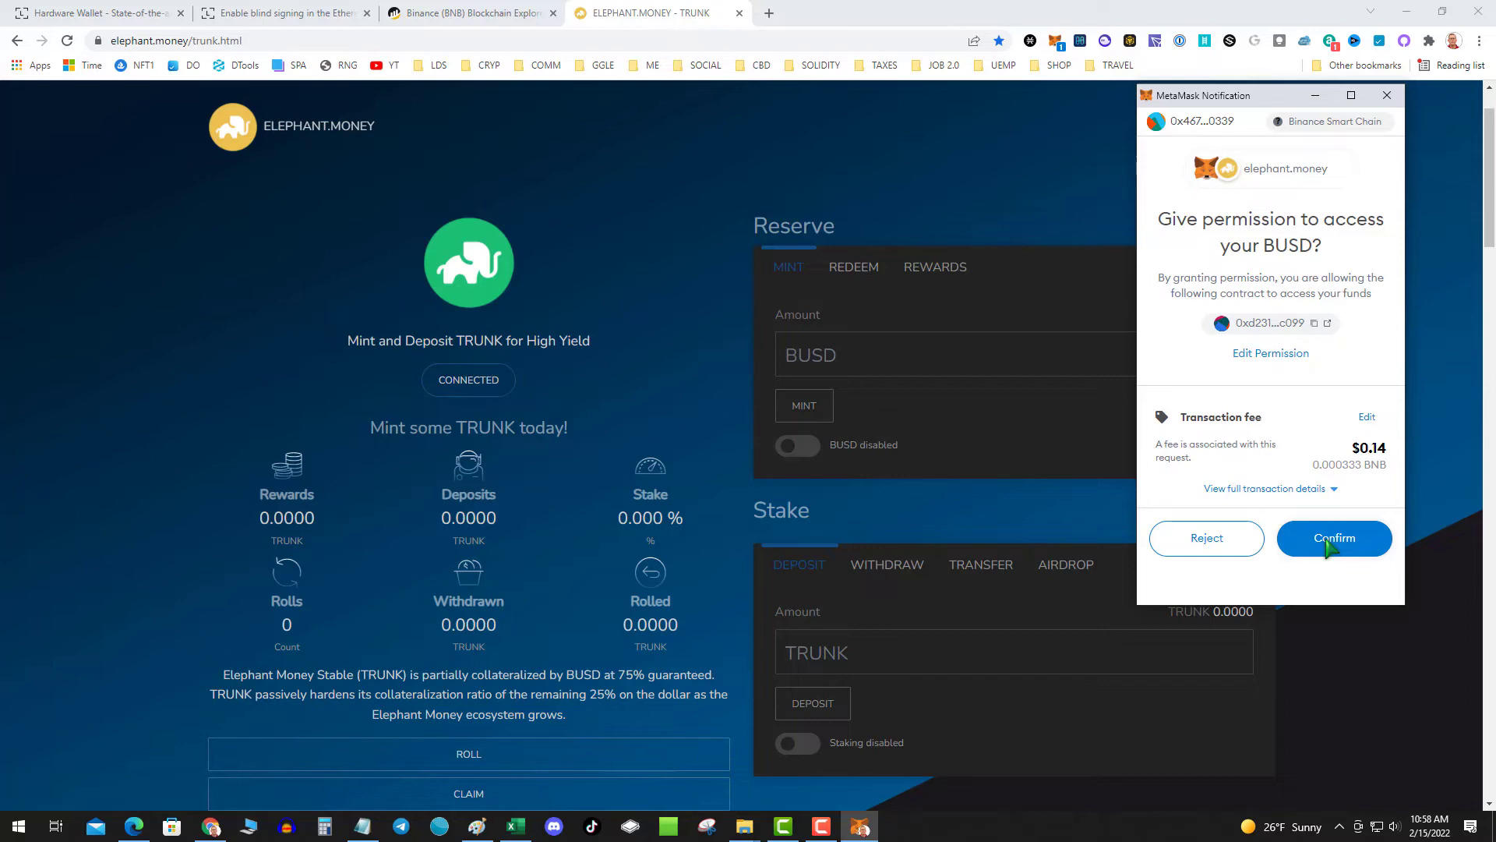
pyautogui.click(1384, 103)
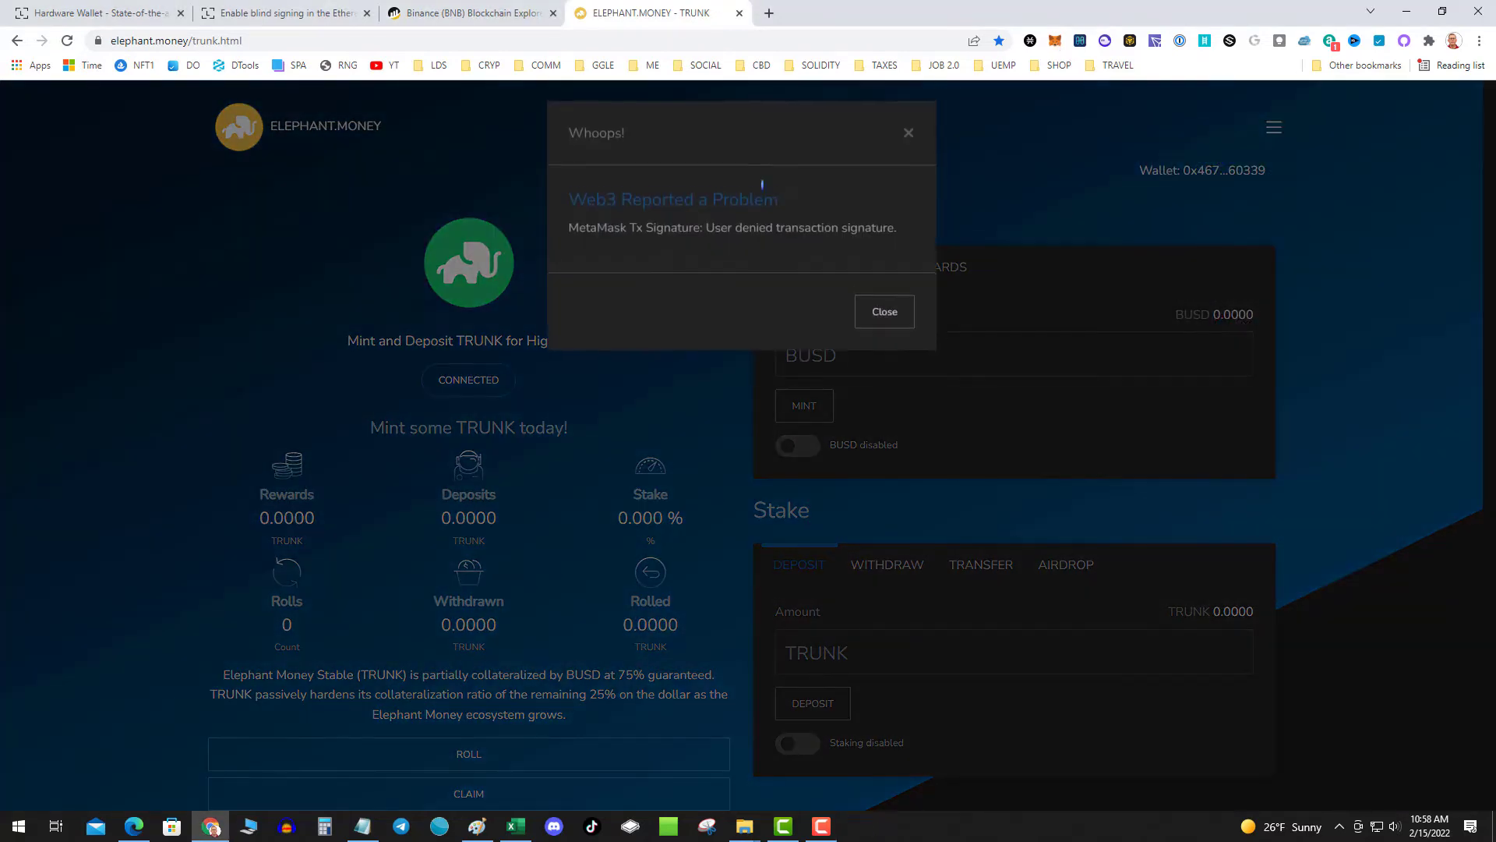
pyautogui.click(876, 308)
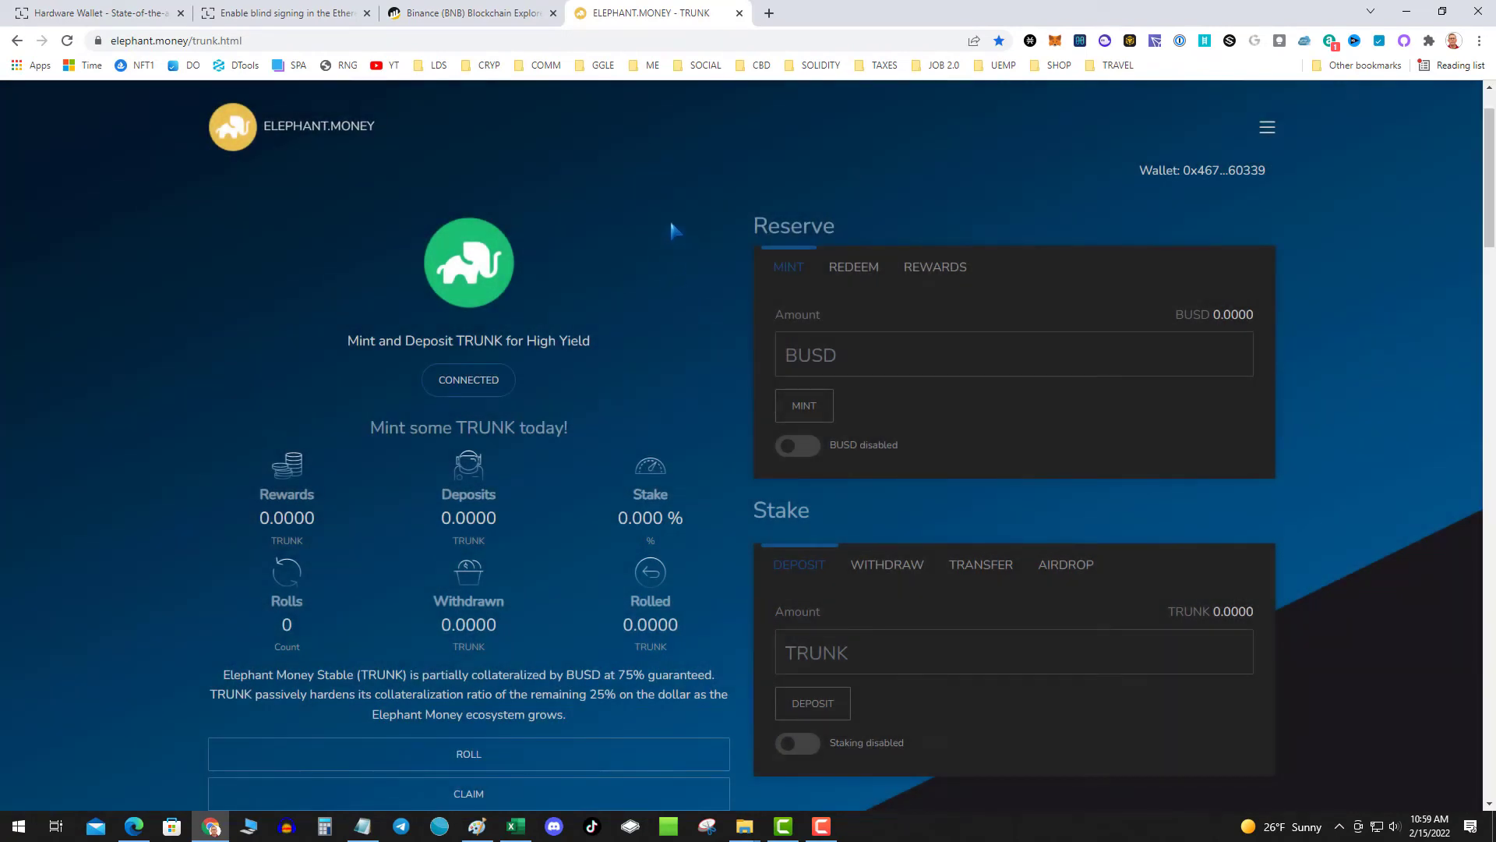
# Step: Reset the MetaMask account again from Settings > Advanced, confirm, then close Settings
pyautogui.click(1056, 47)
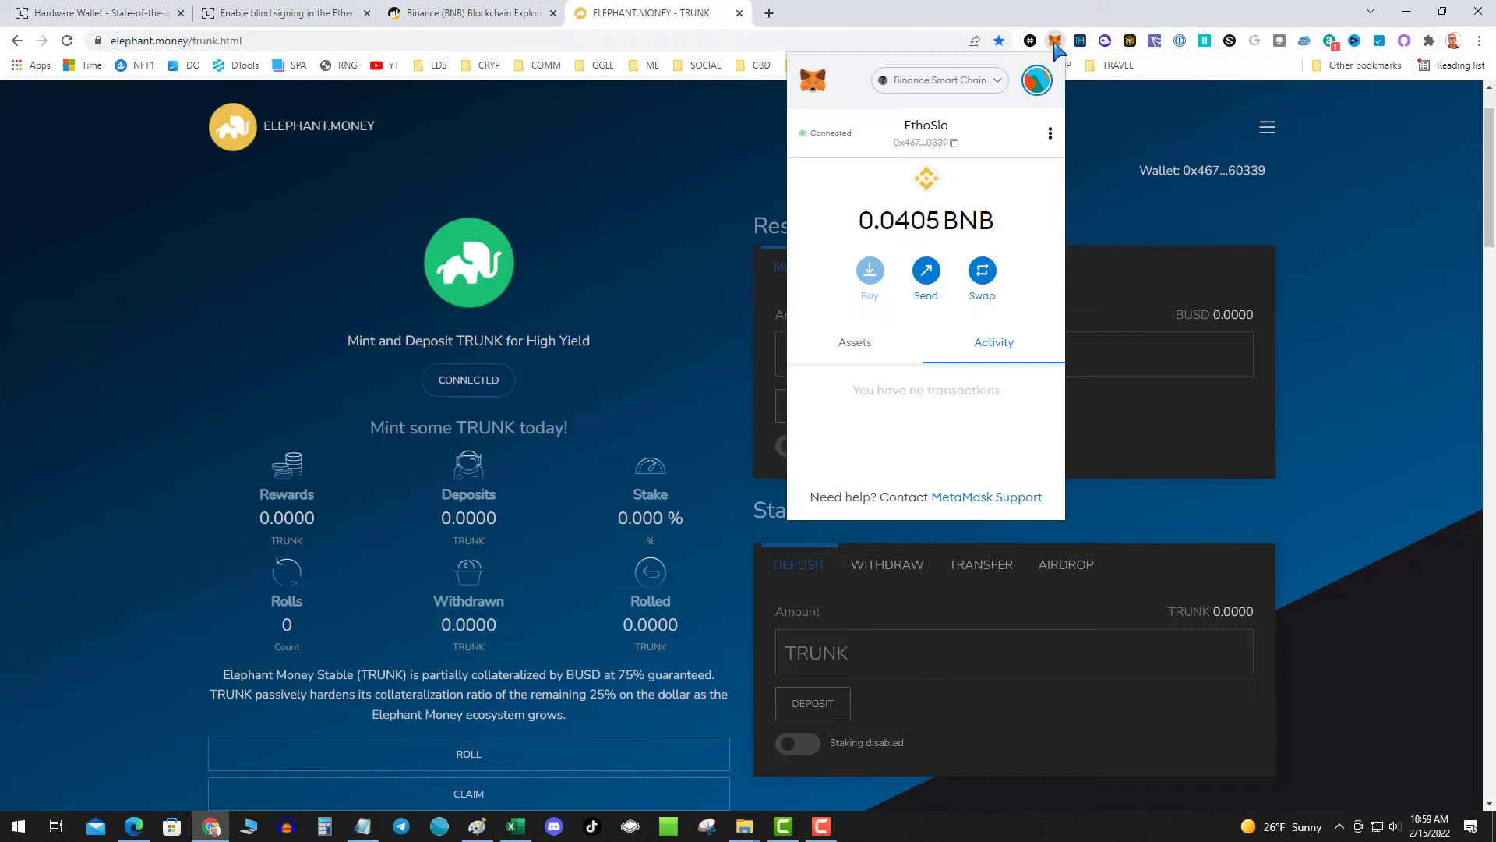
pyautogui.click(1037, 81)
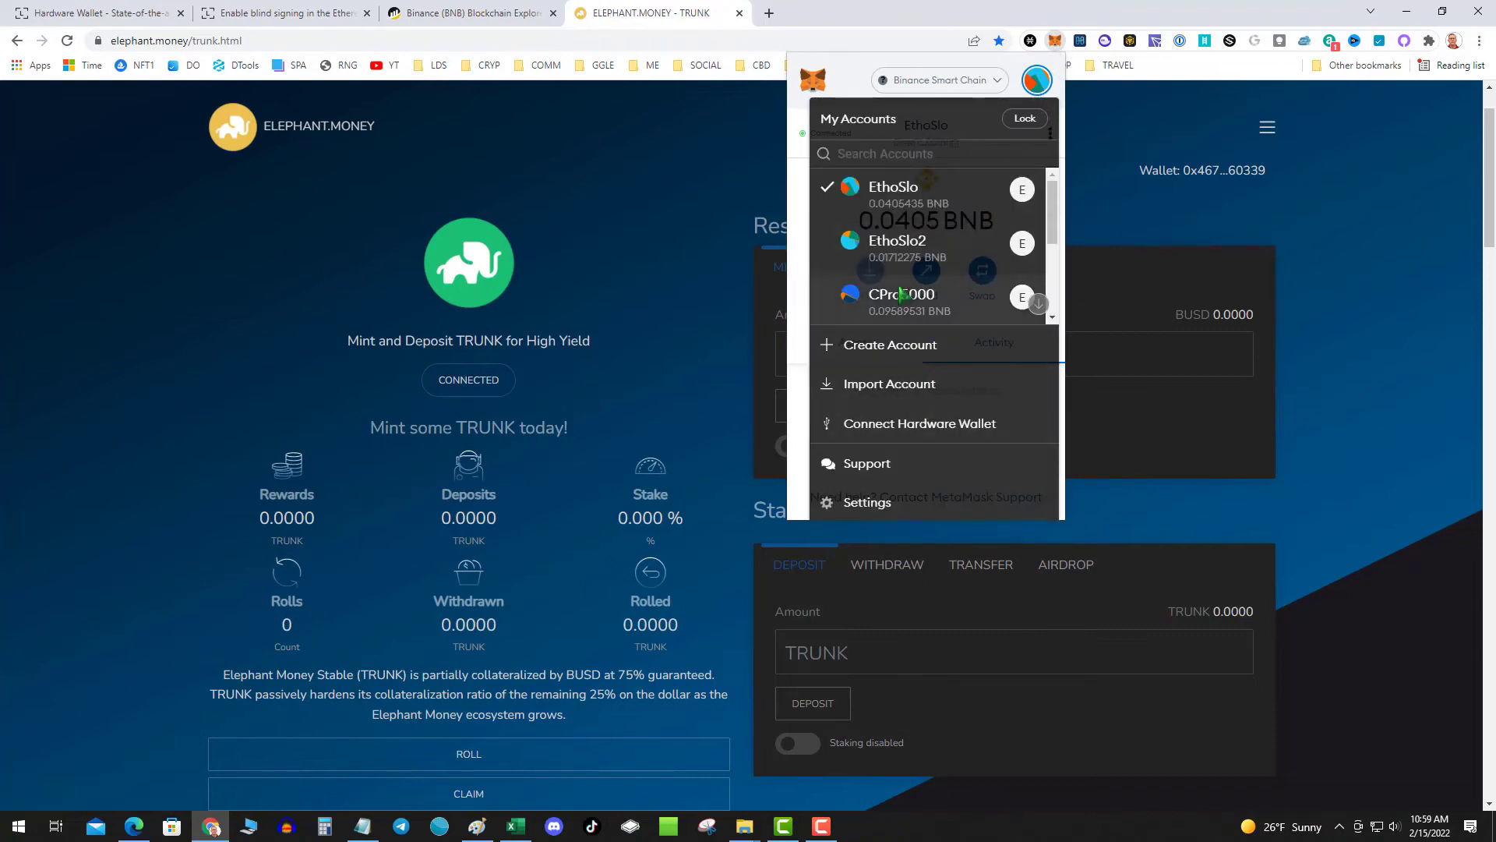
pyautogui.click(867, 501)
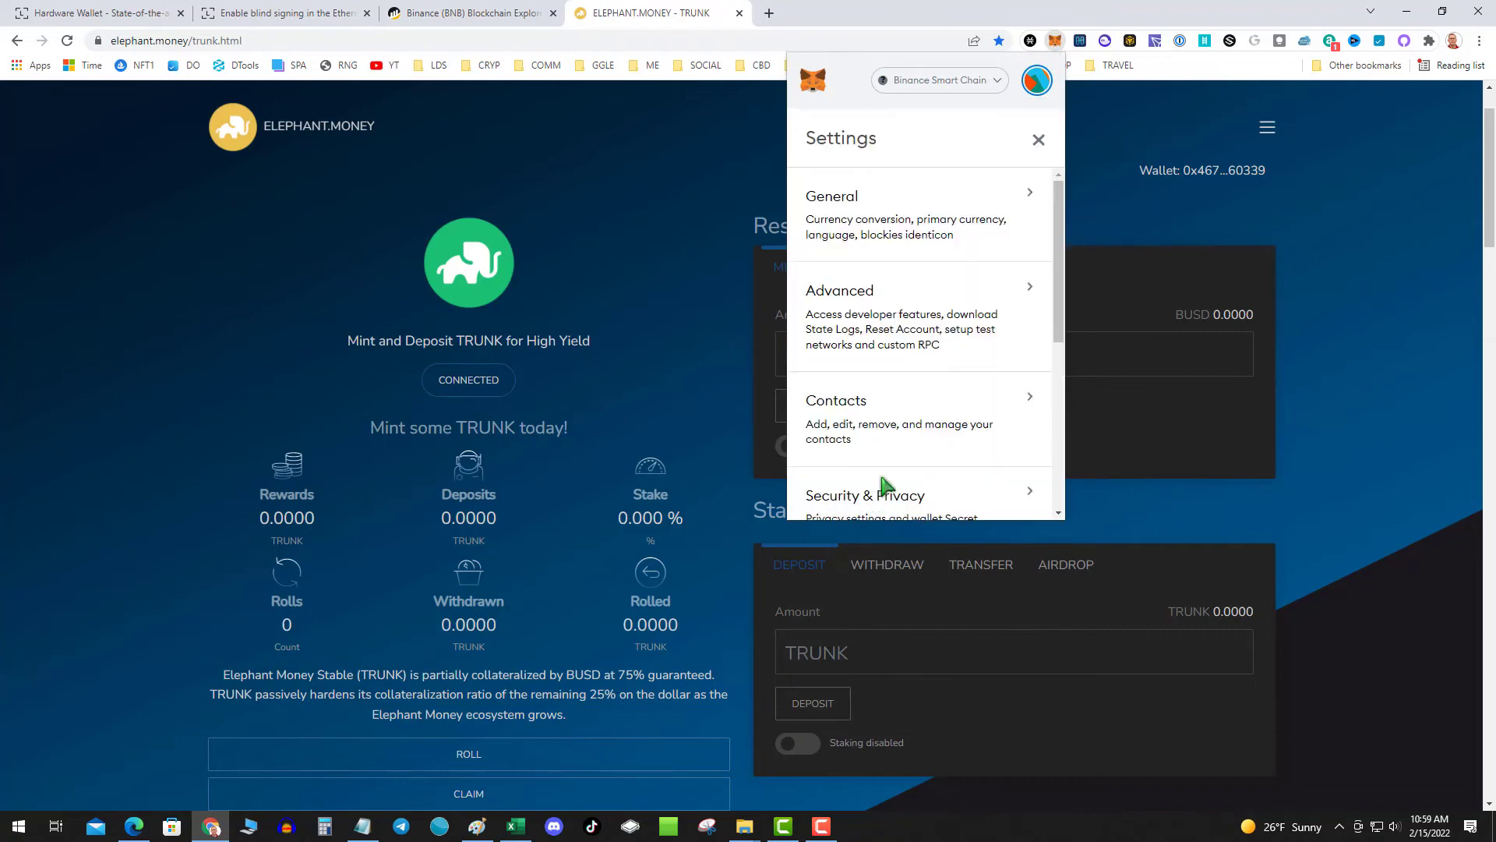
pyautogui.click(914, 329)
pyautogui.scroll(-2, 950, 441)
pyautogui.scroll(1, 945, 444)
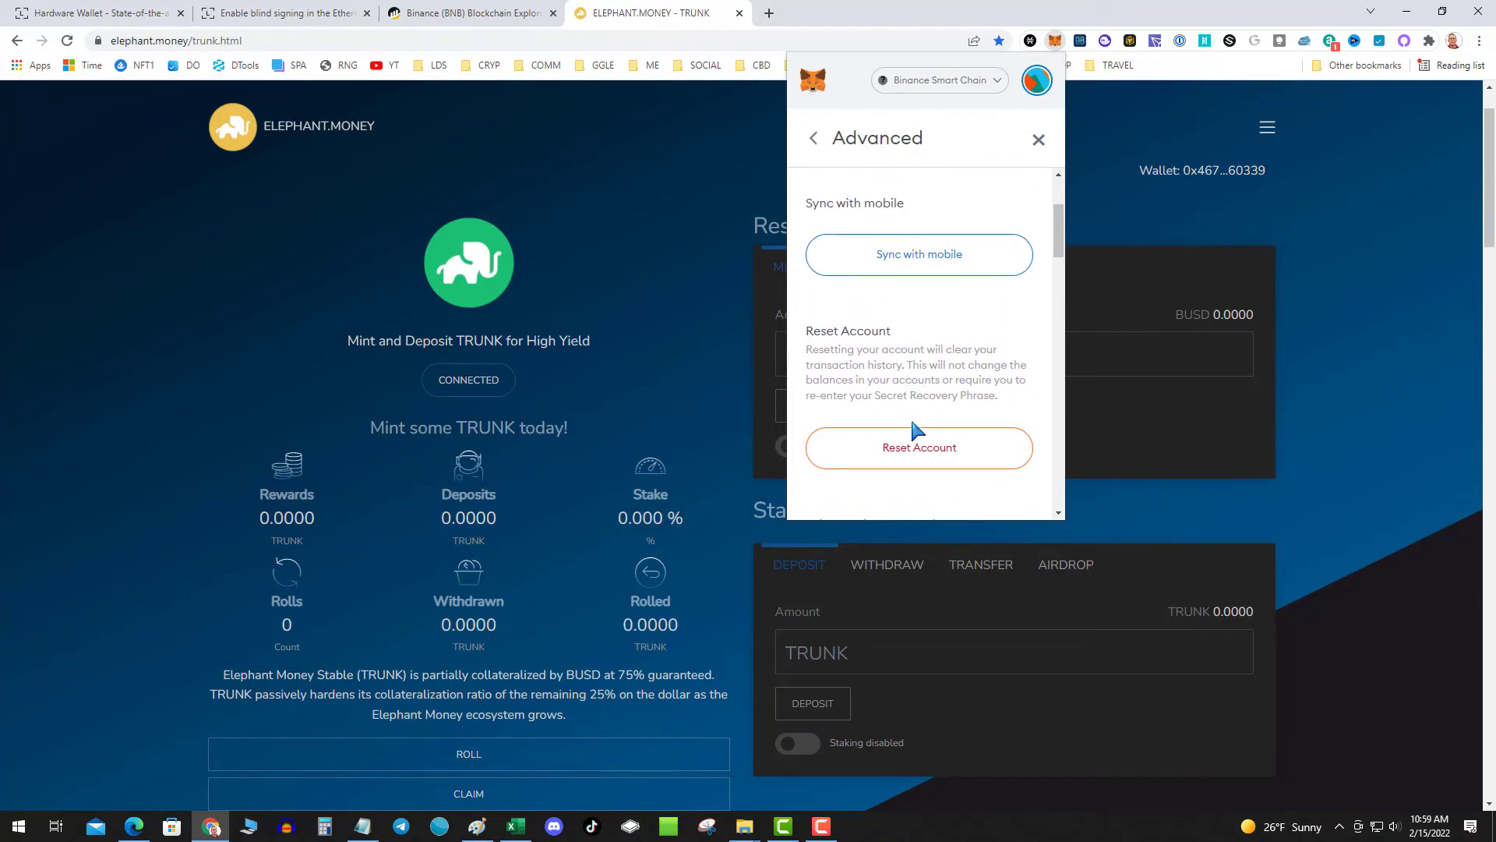
pyautogui.click(916, 444)
pyautogui.click(1002, 333)
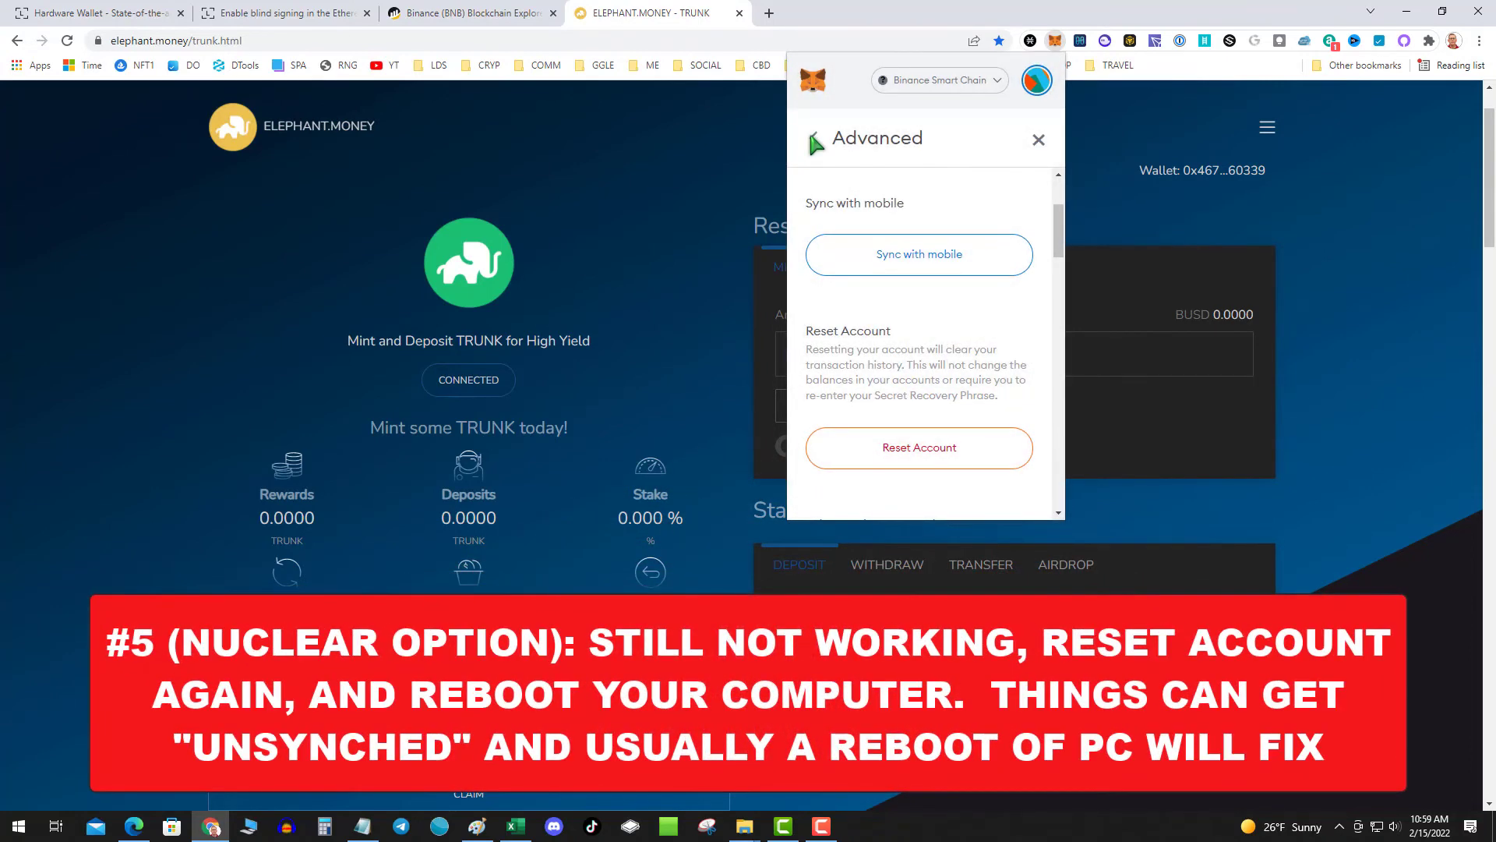
pyautogui.click(813, 139)
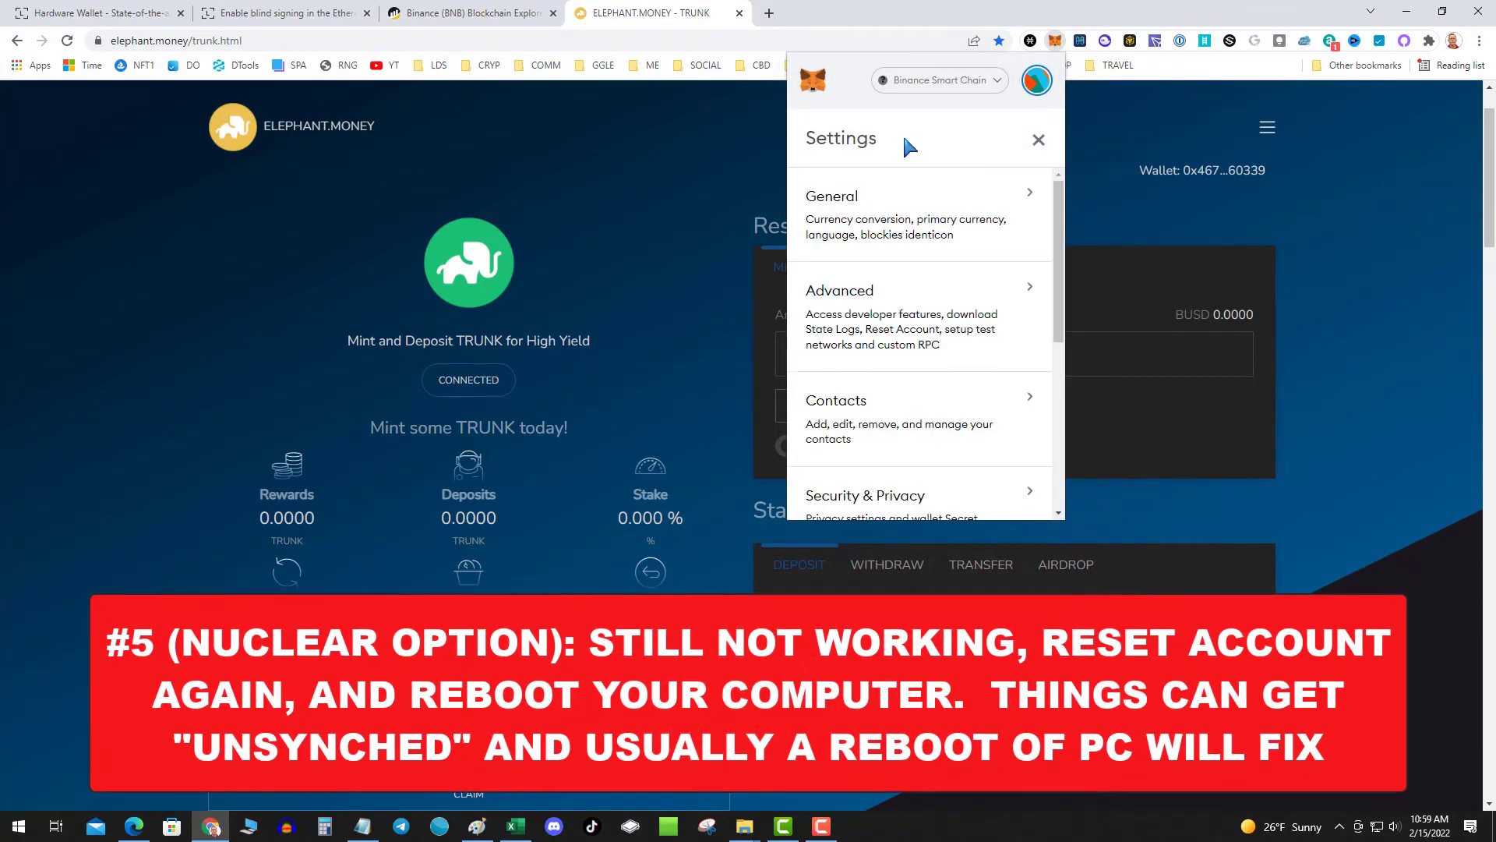
pyautogui.click(1117, 120)
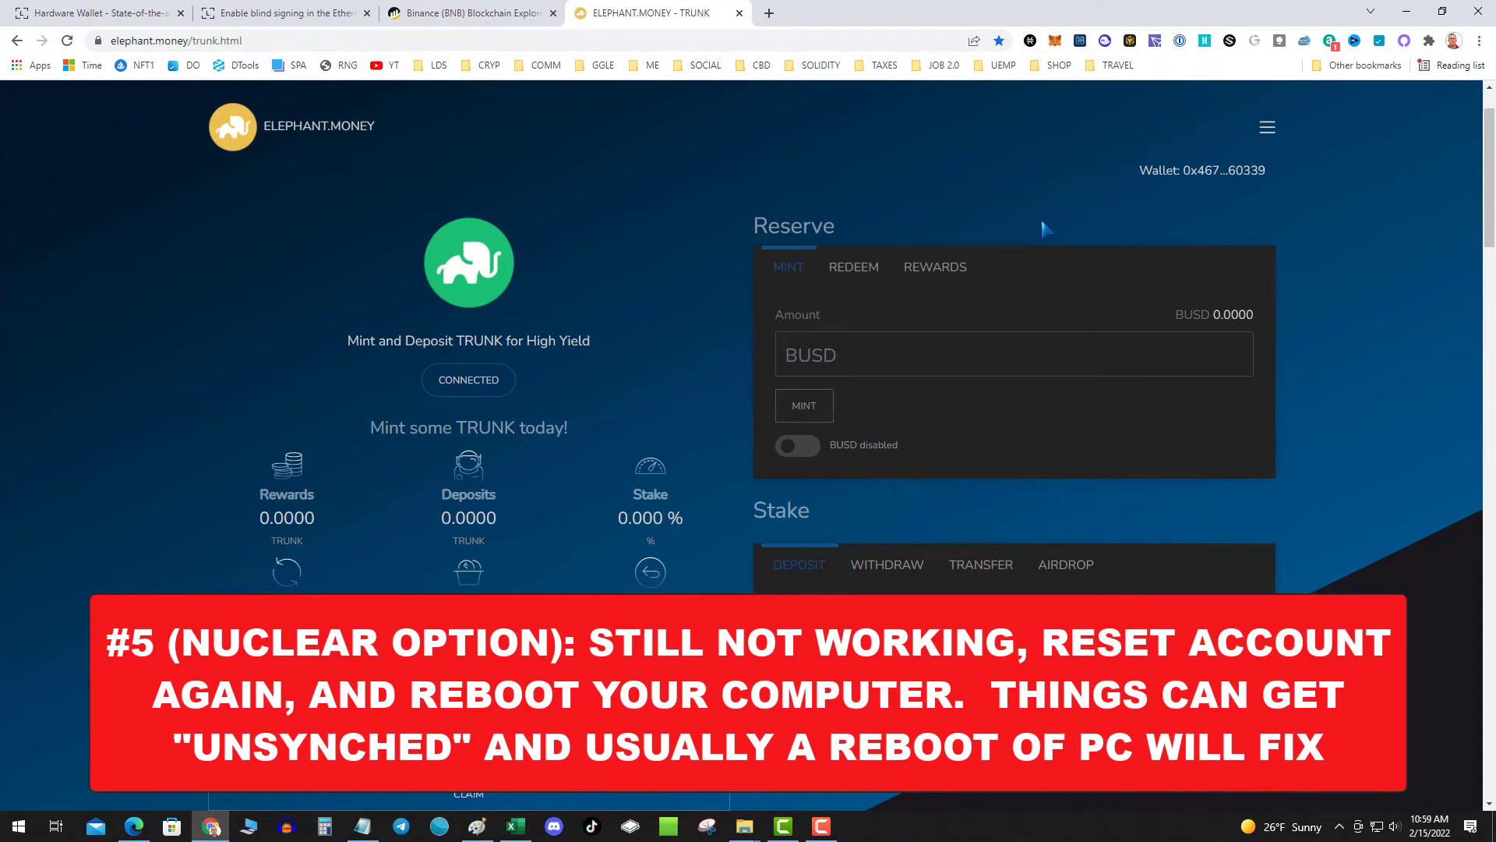